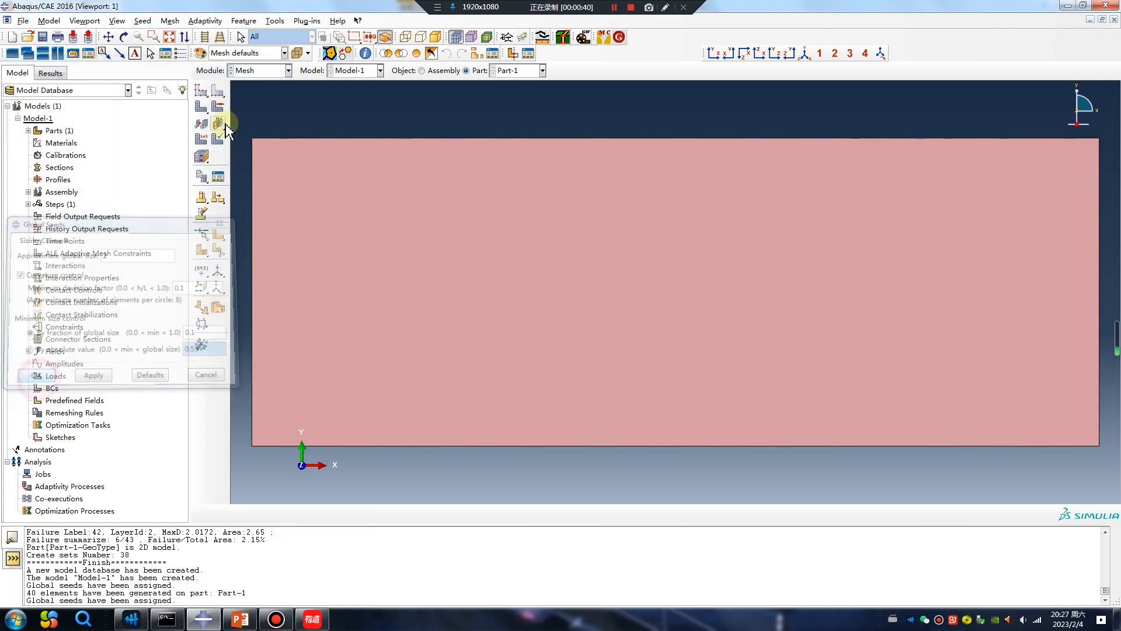
Step: Confirm generating the mesh on the 2D part
click(305, 511)
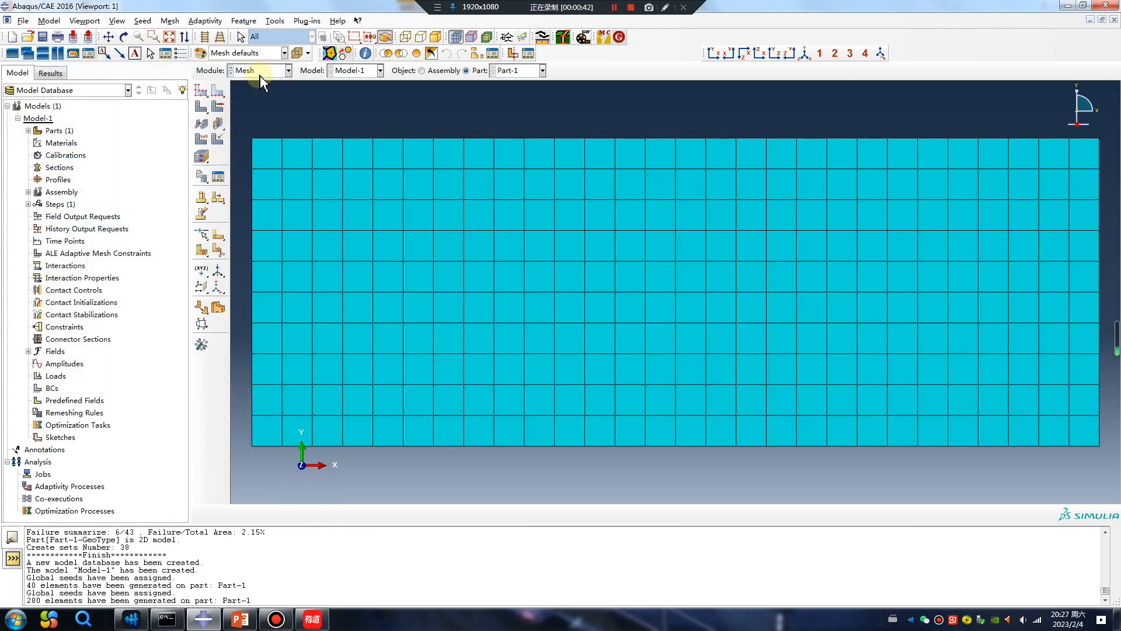
Step: Switch to the Part module and open the POLARIS MesoConcrete plugin dialog
click(259, 71)
click(245, 84)
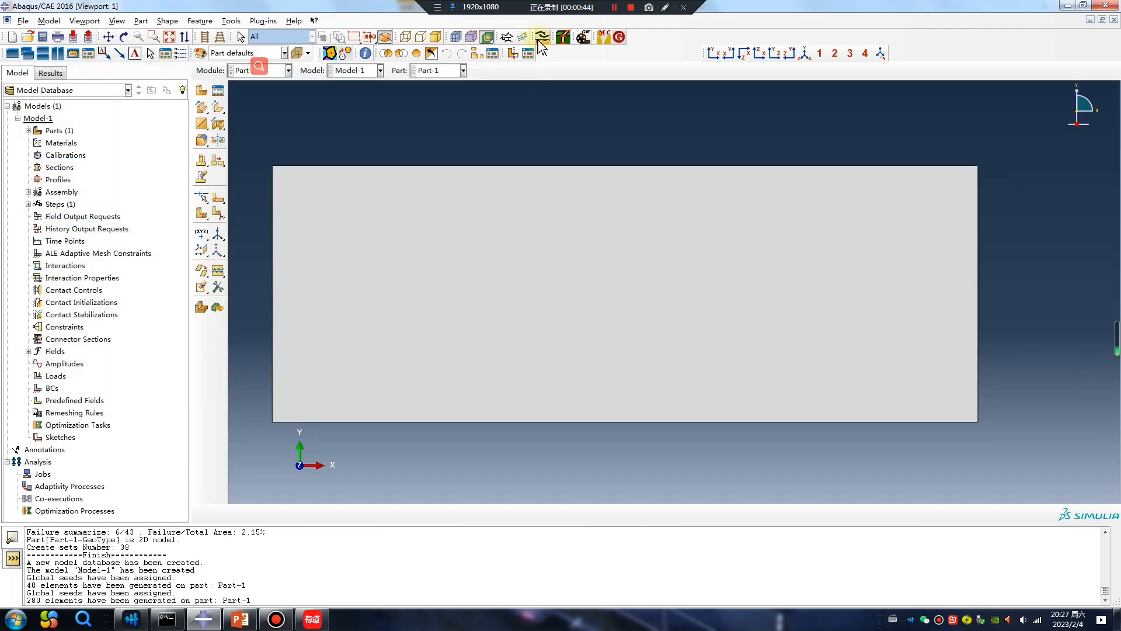
click(603, 37)
drag(378, 175, 288, 124)
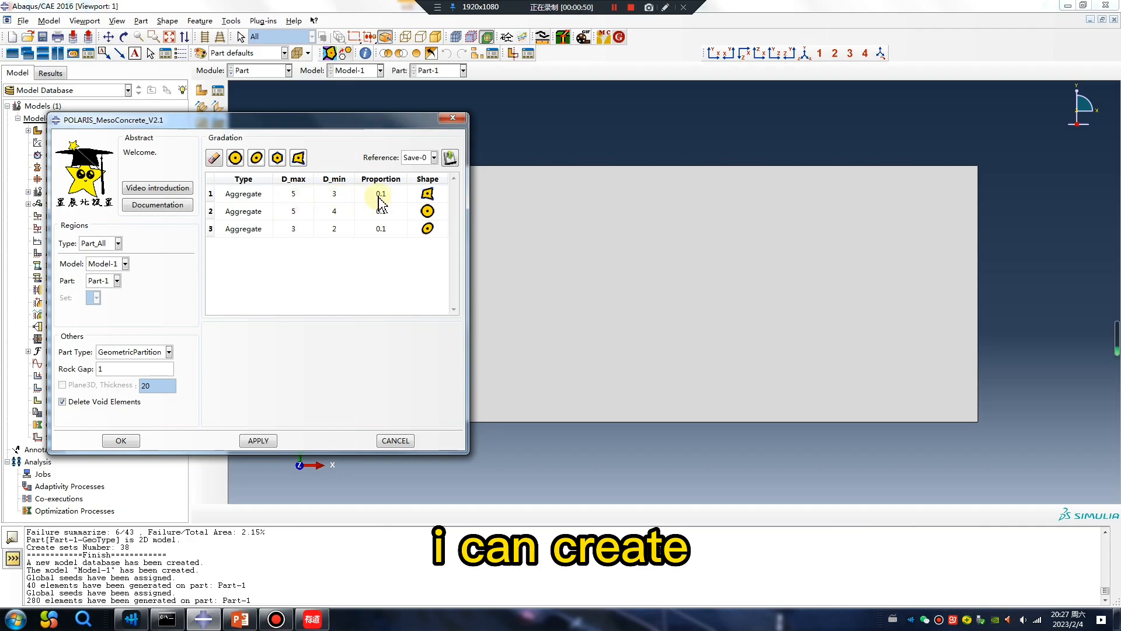
Step: Preview the available aggregate shape options for the first gradation row, ending on the polygon shape
click(427, 193)
click(444, 194)
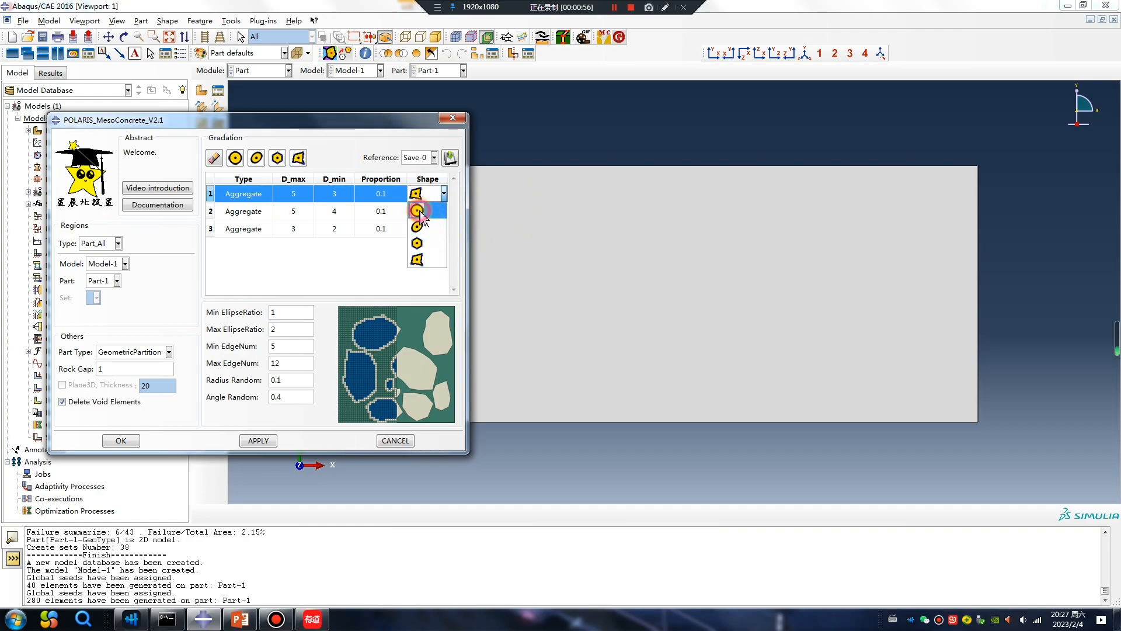
click(433, 221)
click(425, 192)
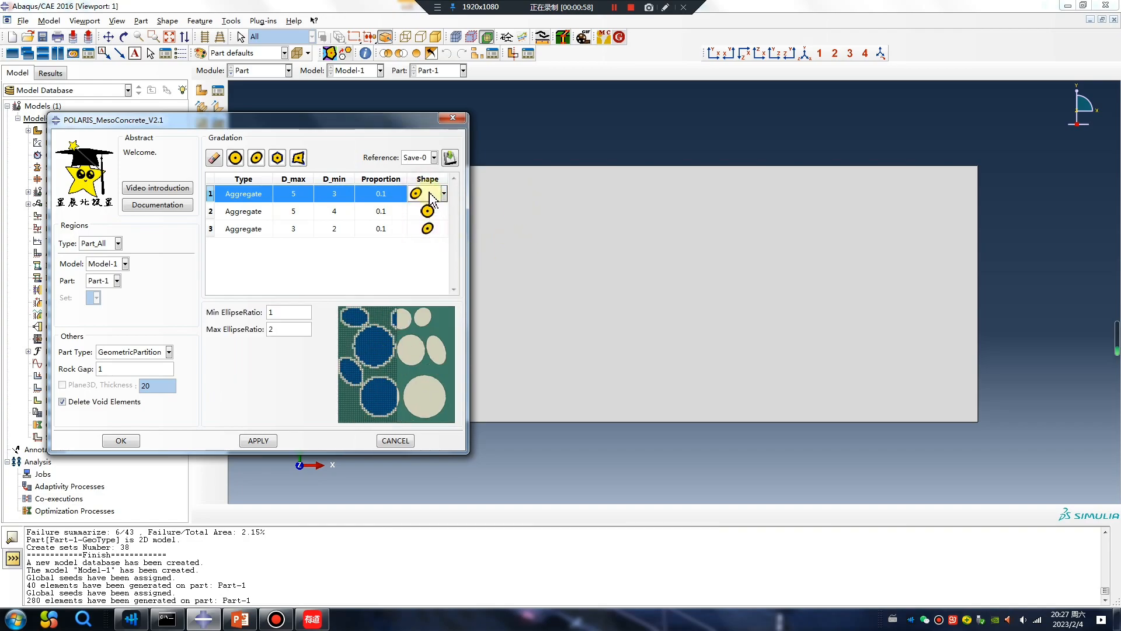
click(426, 241)
click(428, 197)
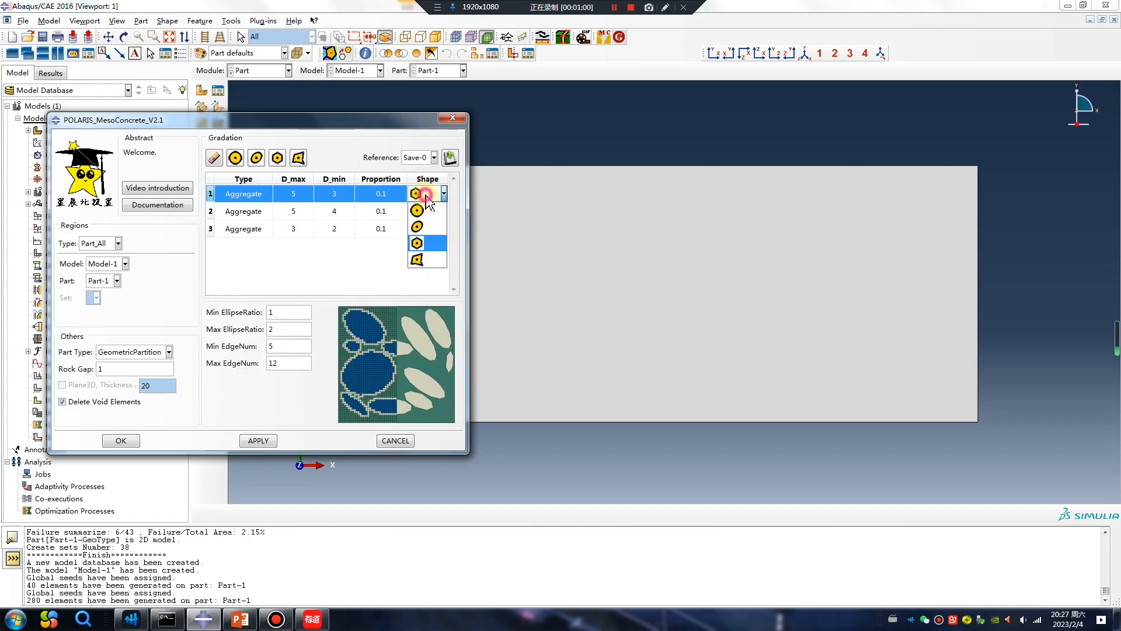
click(428, 259)
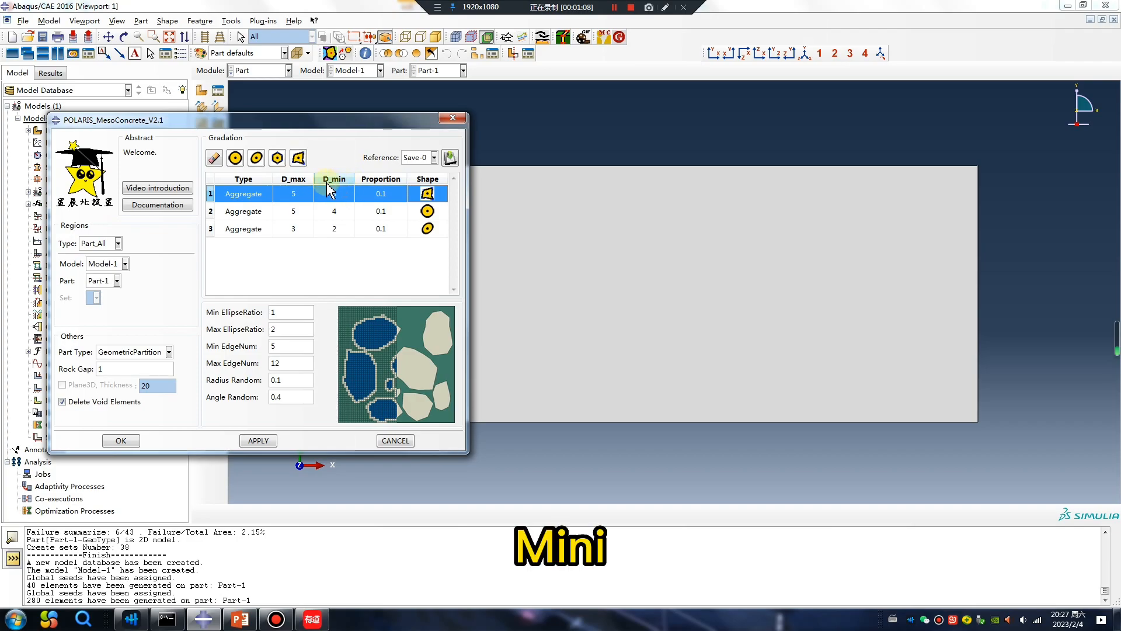
mouse_move(328, 188)
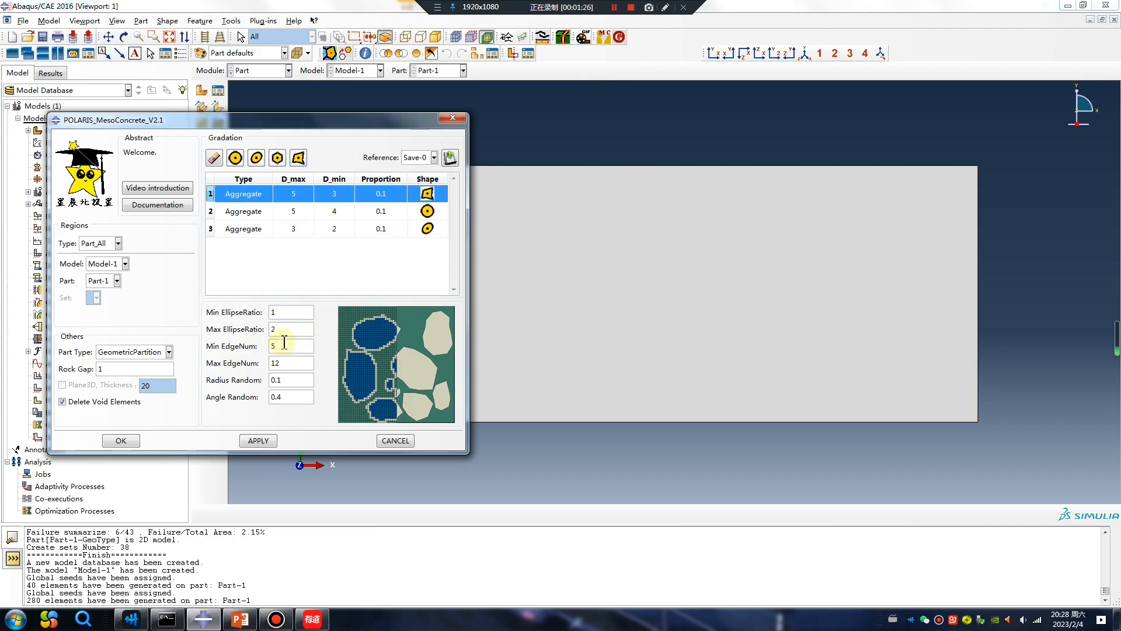
key(Tab)
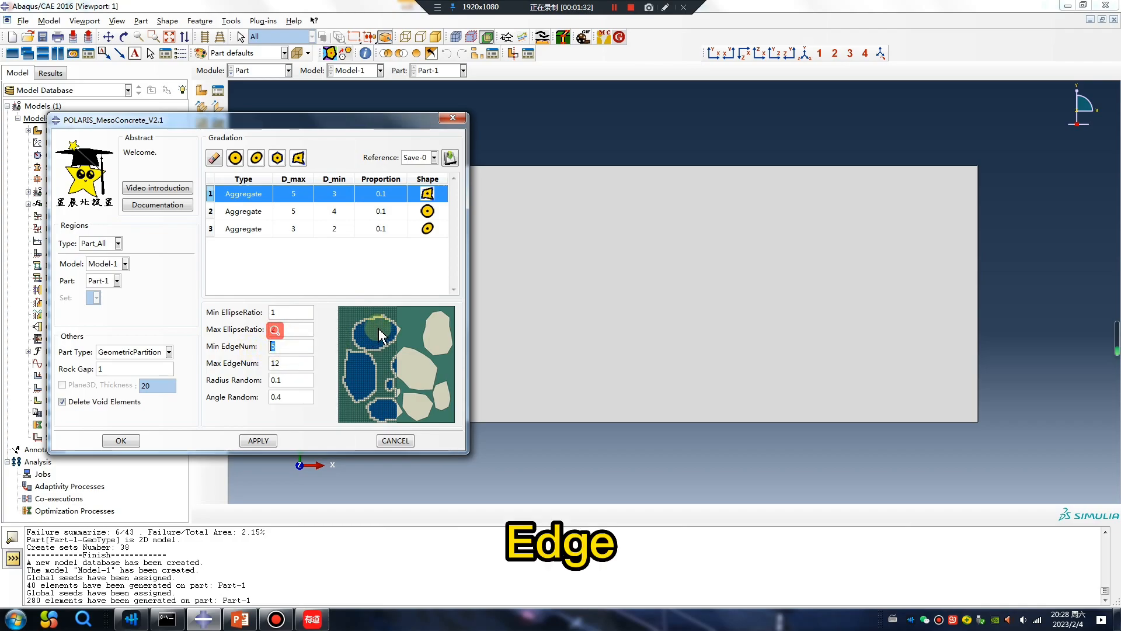
click(664, 7)
mouse_move(569, 142)
mouse_down()
mouse_move(499, 186)
mouse_move(531, 324)
mouse_move(713, 280)
mouse_move(593, 140)
mouse_move(577, 138)
mouse_up()
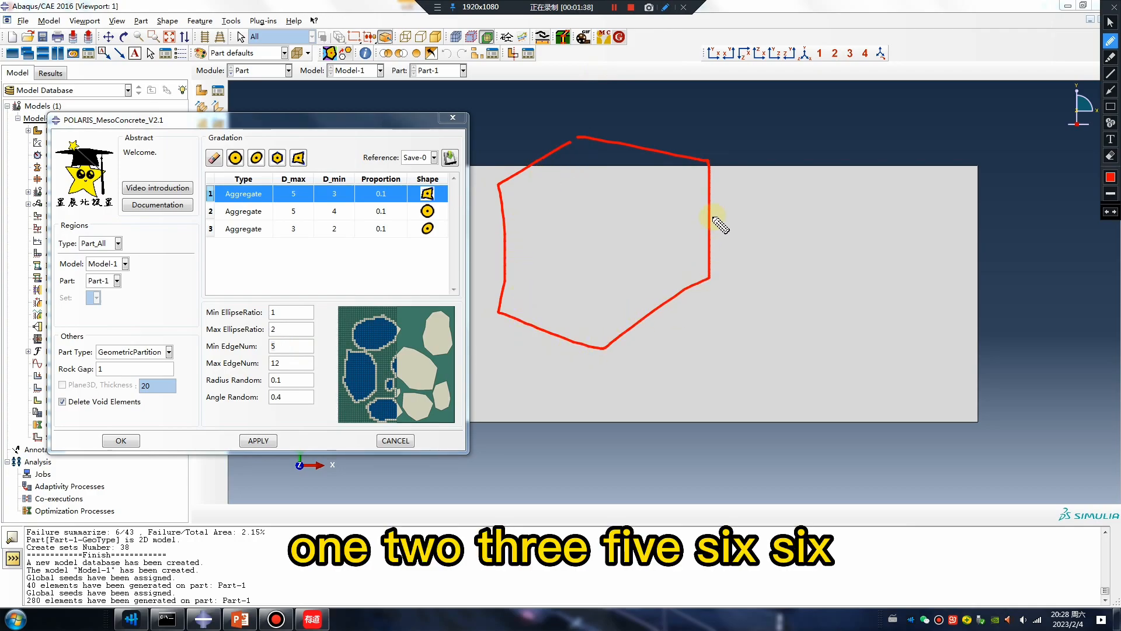
drag(285, 339, 272, 353)
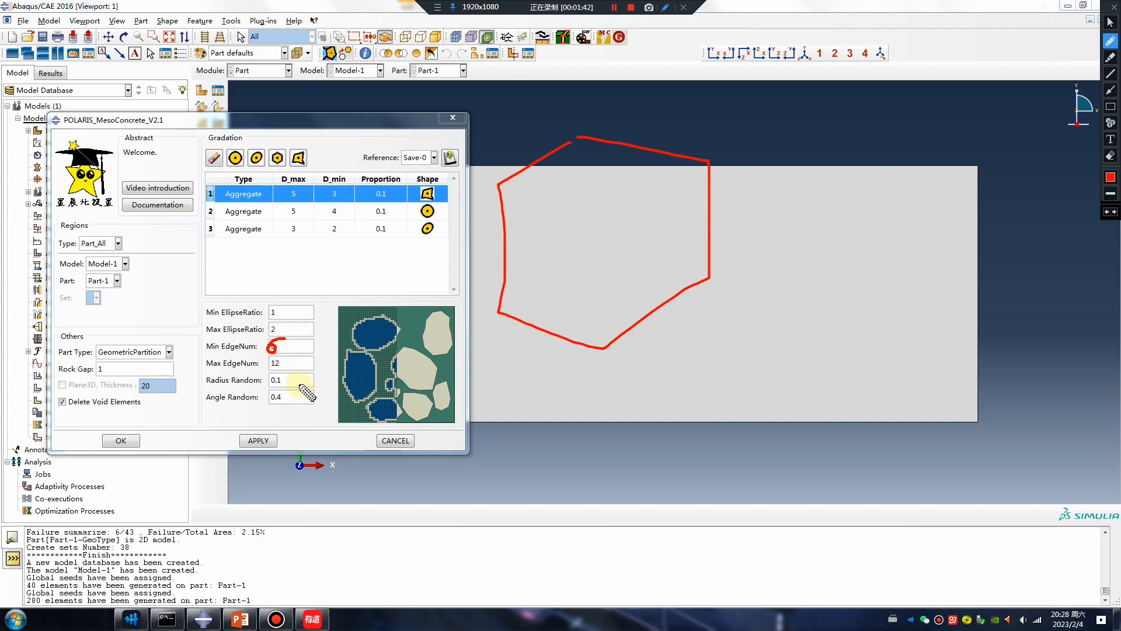
drag(804, 243, 750, 328)
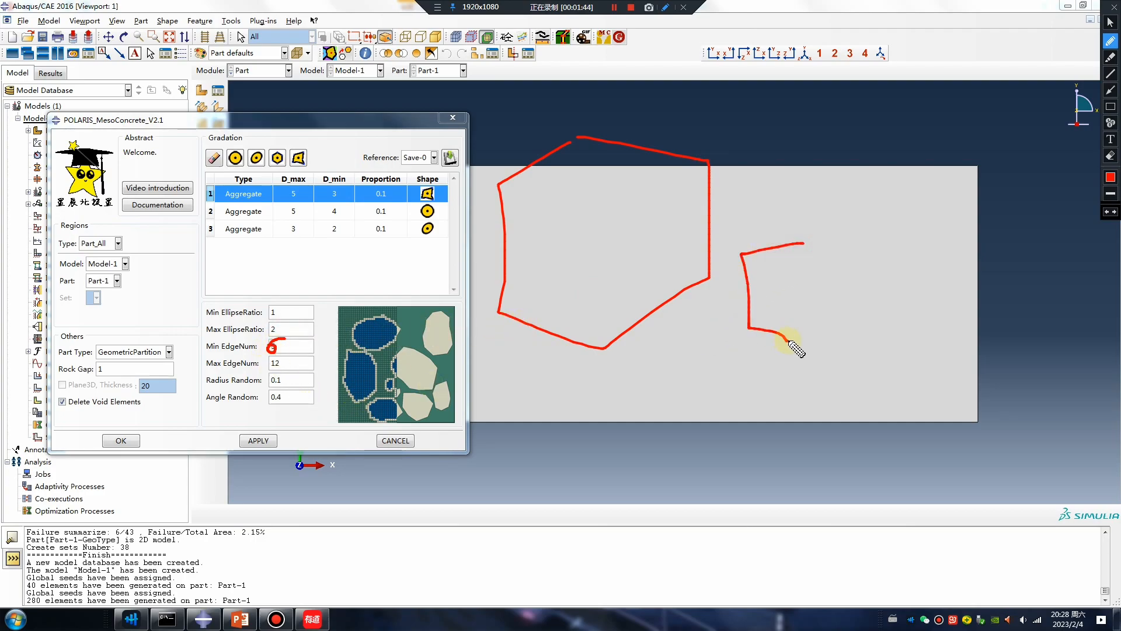
mouse_move(830, 256)
mouse_down()
mouse_move(778, 266)
mouse_move(744, 295)
mouse_up()
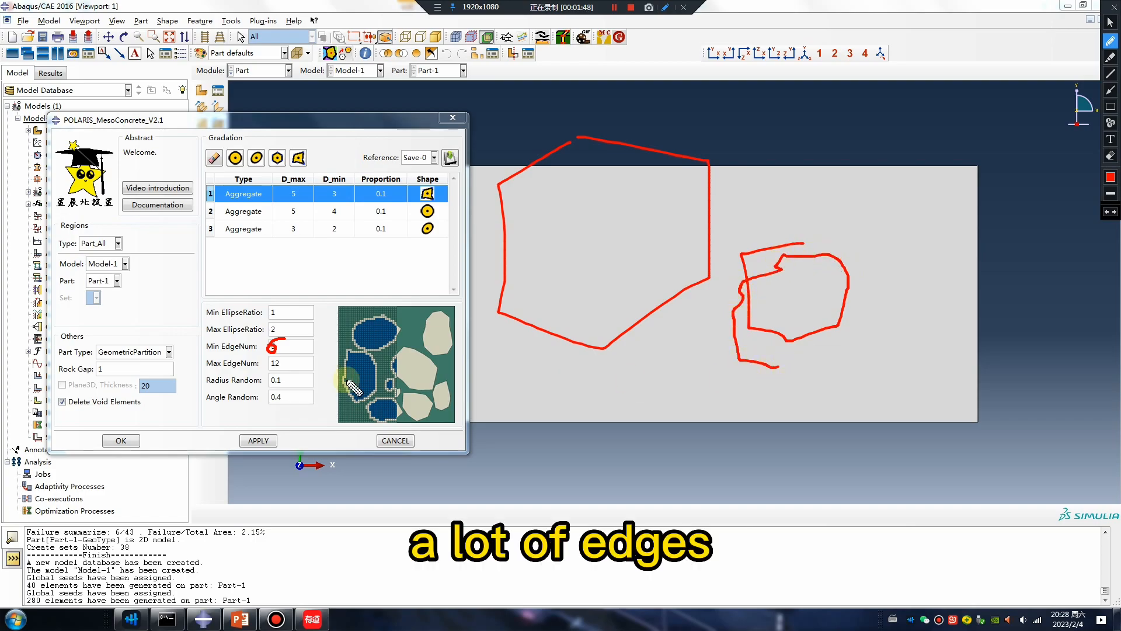
key(Escape)
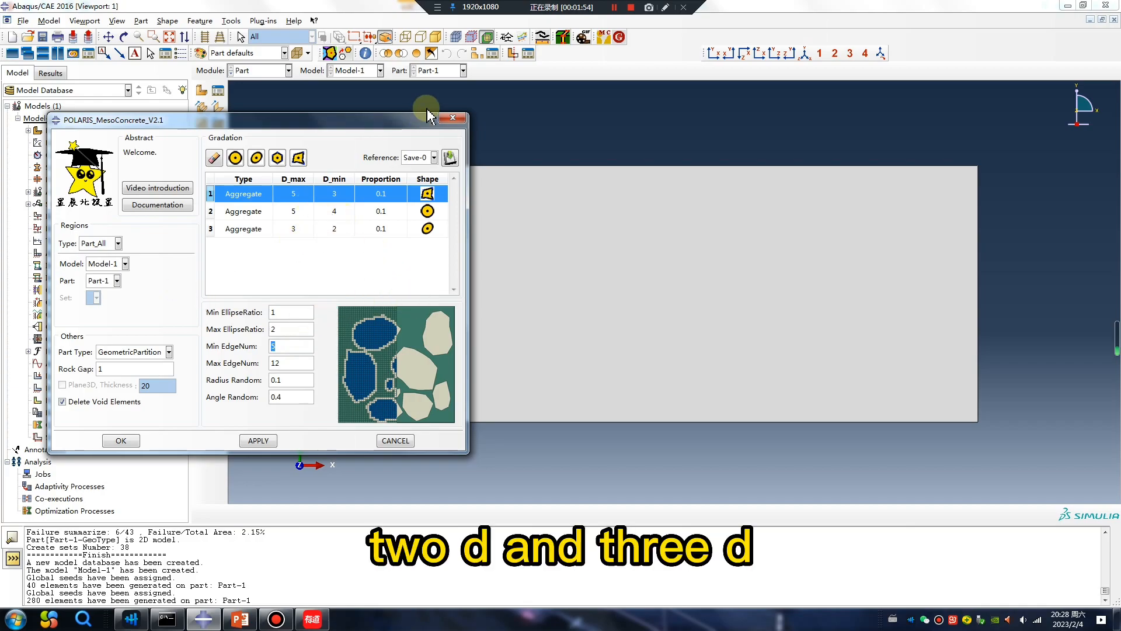
Step: Close the plugin and start a new model database without saving changes
click(452, 118)
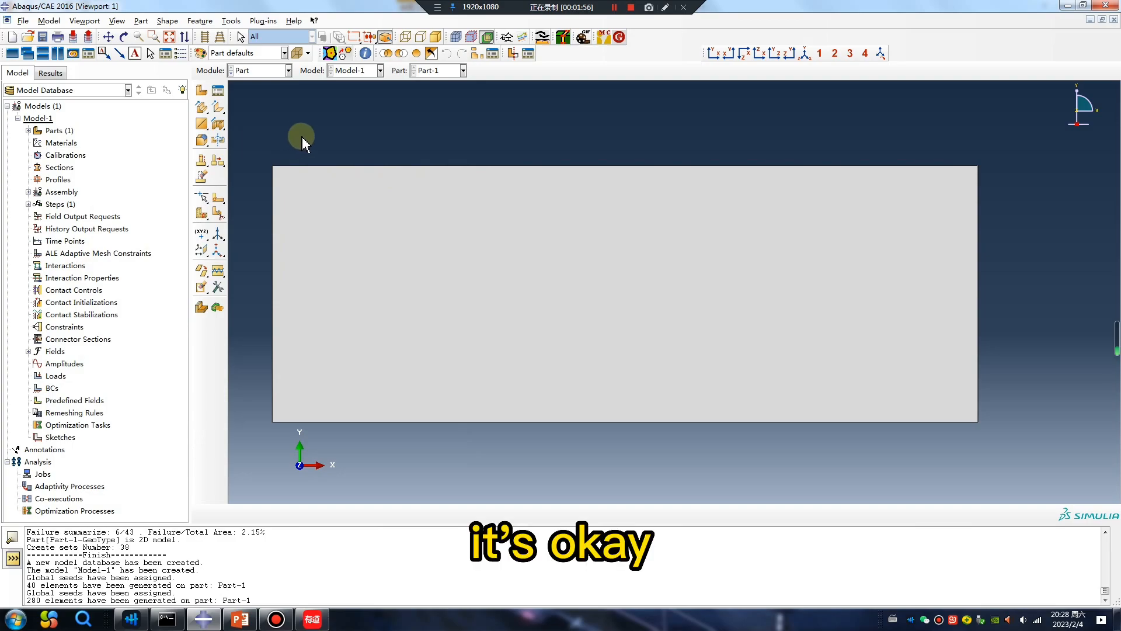
click(12, 38)
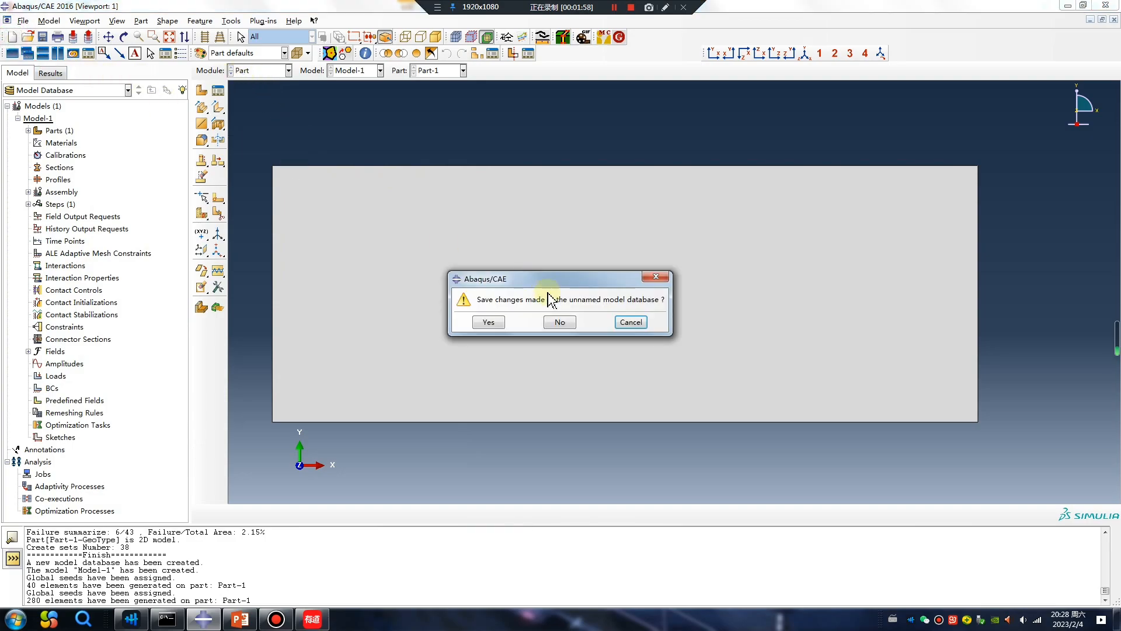
click(560, 321)
Step: Create a 3D solid part by sketching a rectangle and extruding it to a depth of 10
click(201, 90)
click(328, 232)
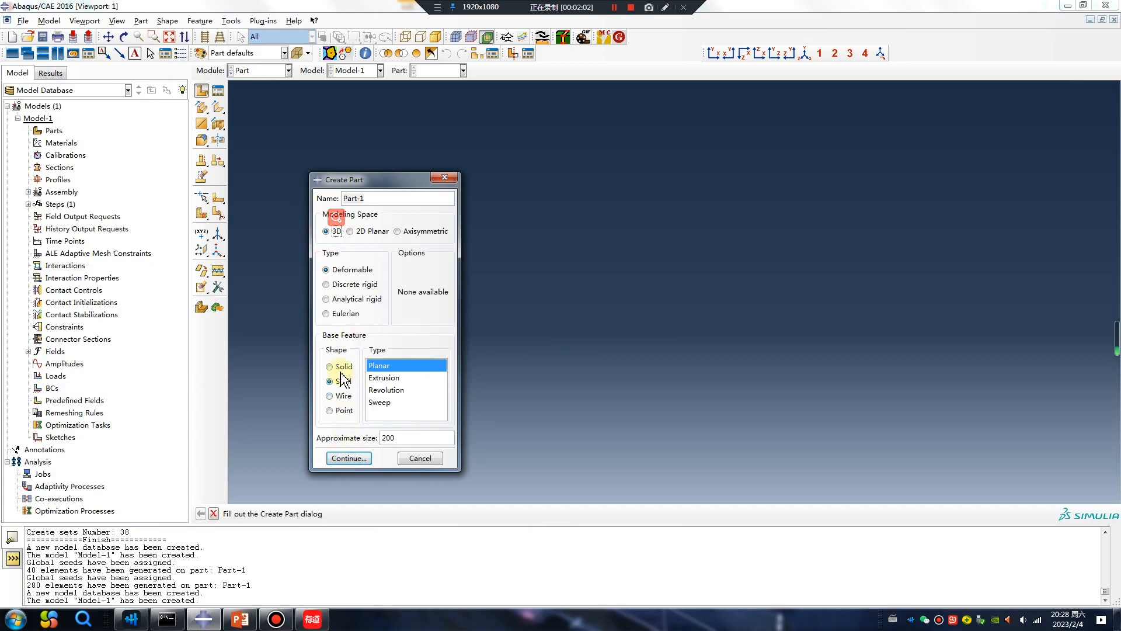
click(349, 458)
click(218, 108)
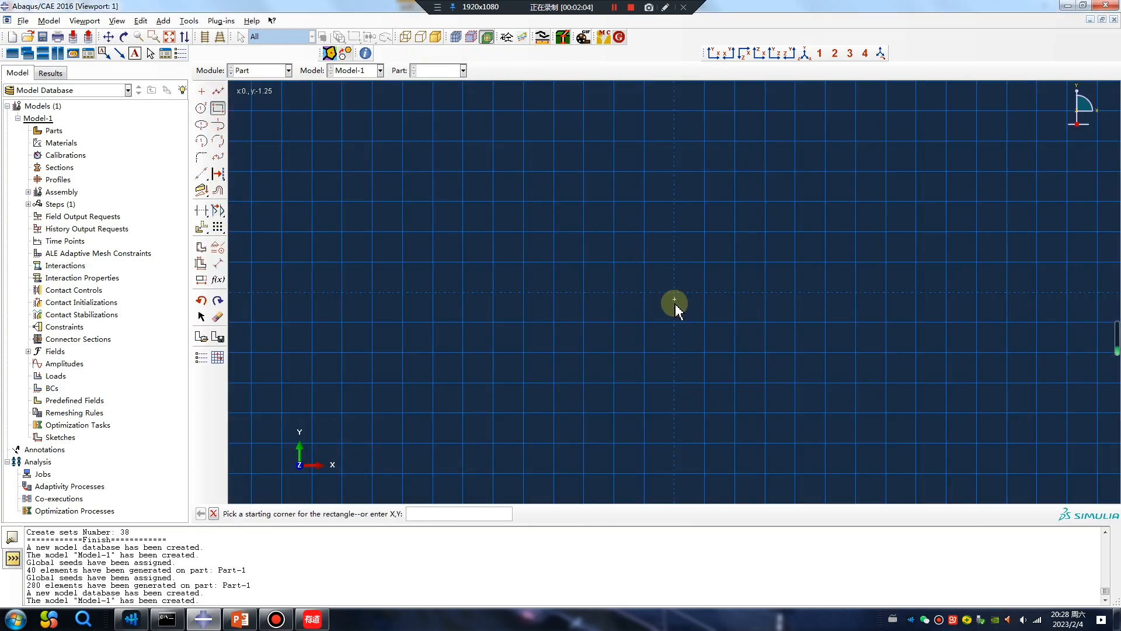
click(675, 292)
click(884, 173)
middle_click(579, 352)
middle_click(579, 352)
text(10)
key(Return)
Step: In the Mesh module, seed the part with an approximate global size of 2 and mesh it
click(261, 70)
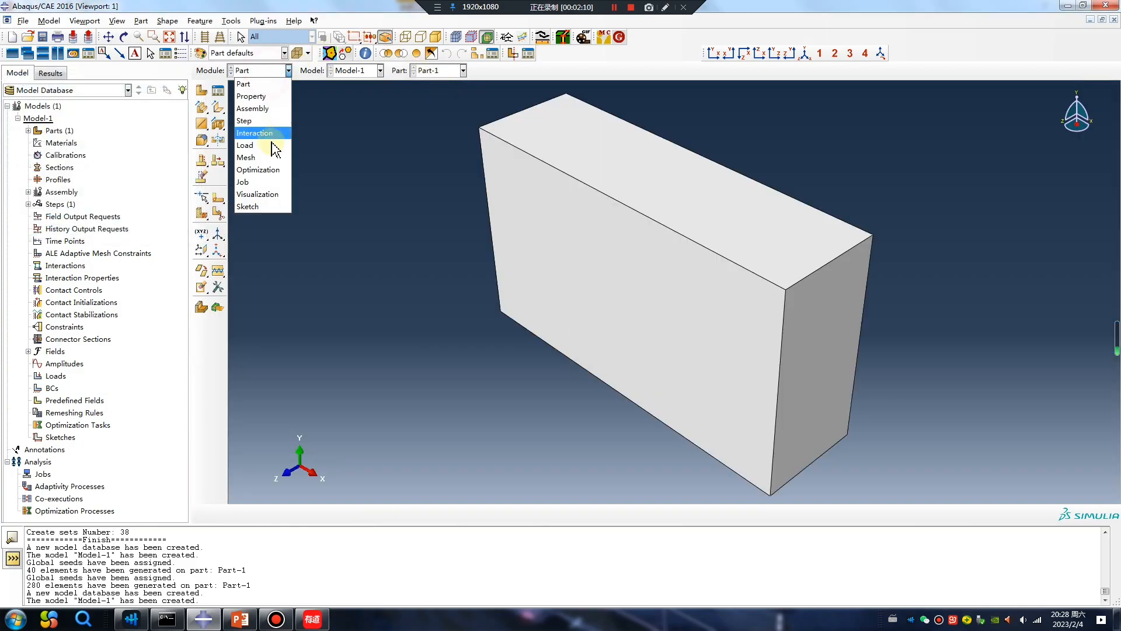
click(259, 156)
click(204, 94)
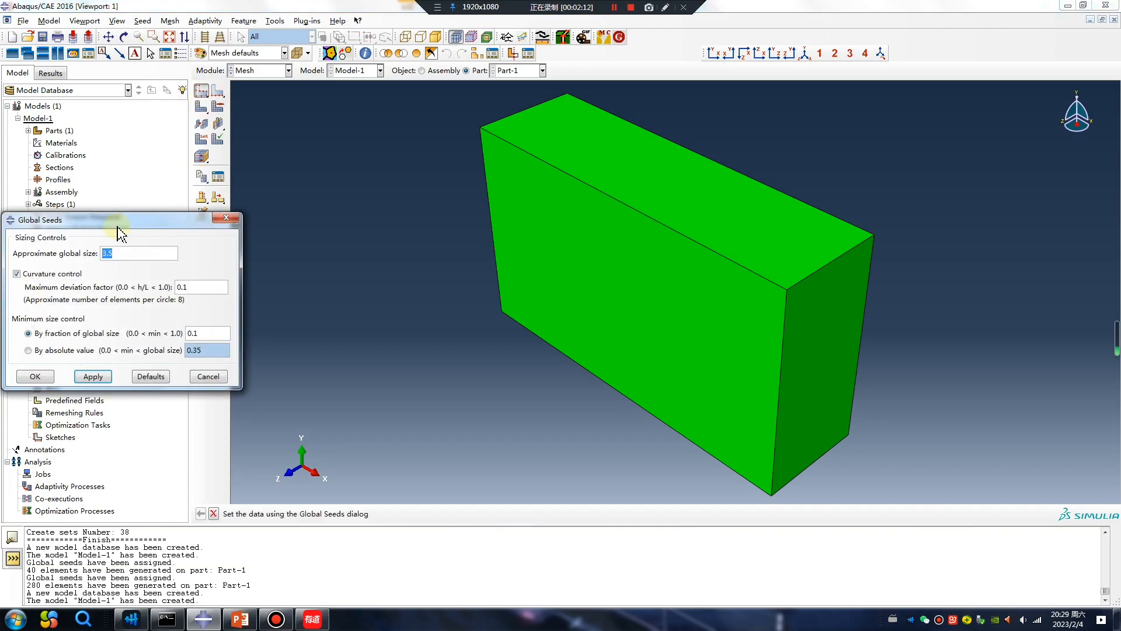
text(2)
key(Return)
click(35, 375)
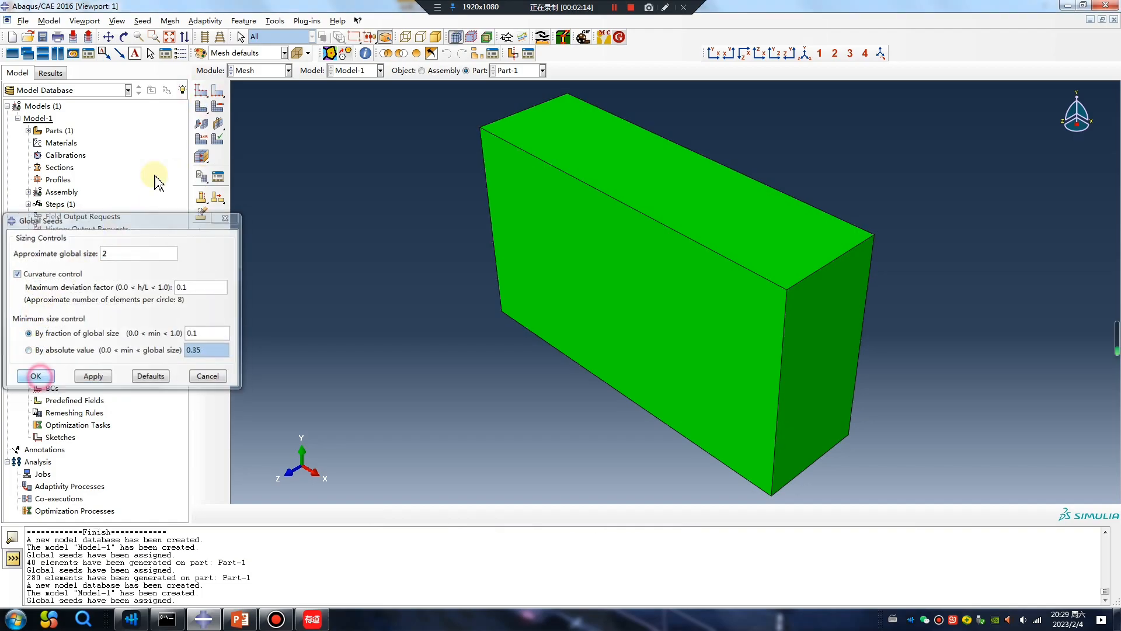
click(201, 106)
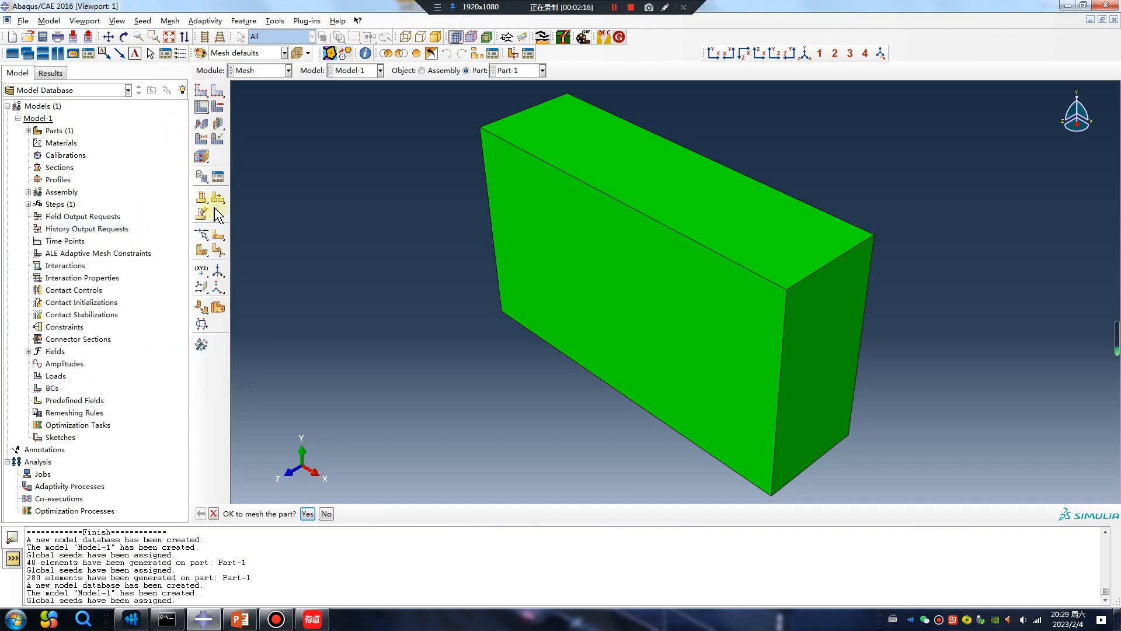
click(308, 514)
Step: Return to the Part module and open the POLARIS MesoConcrete plugin
click(274, 70)
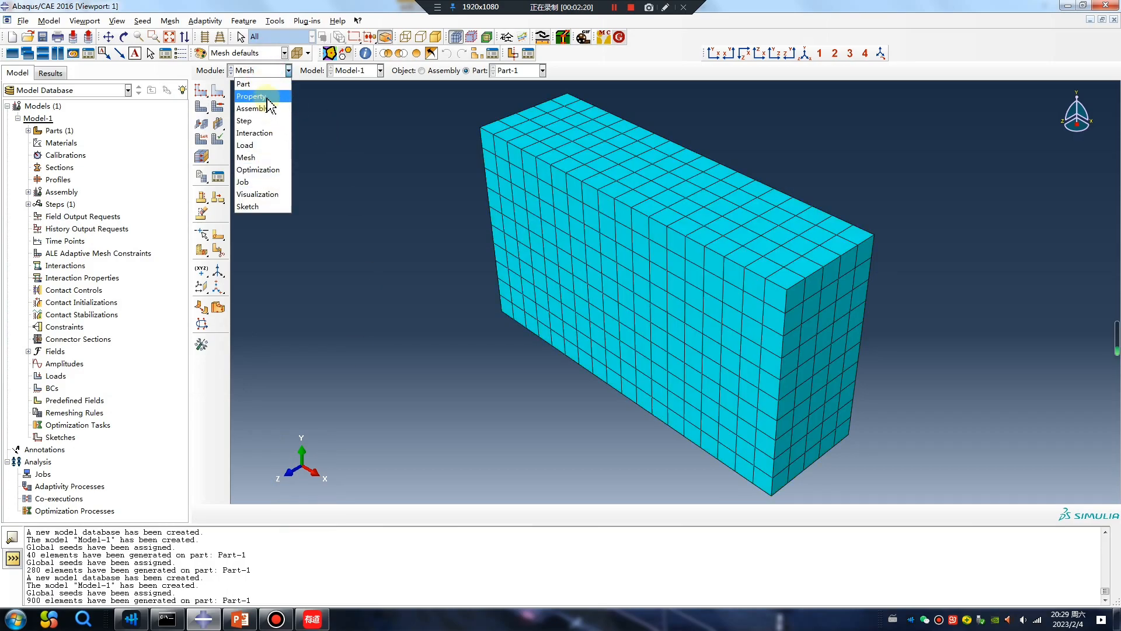
click(248, 84)
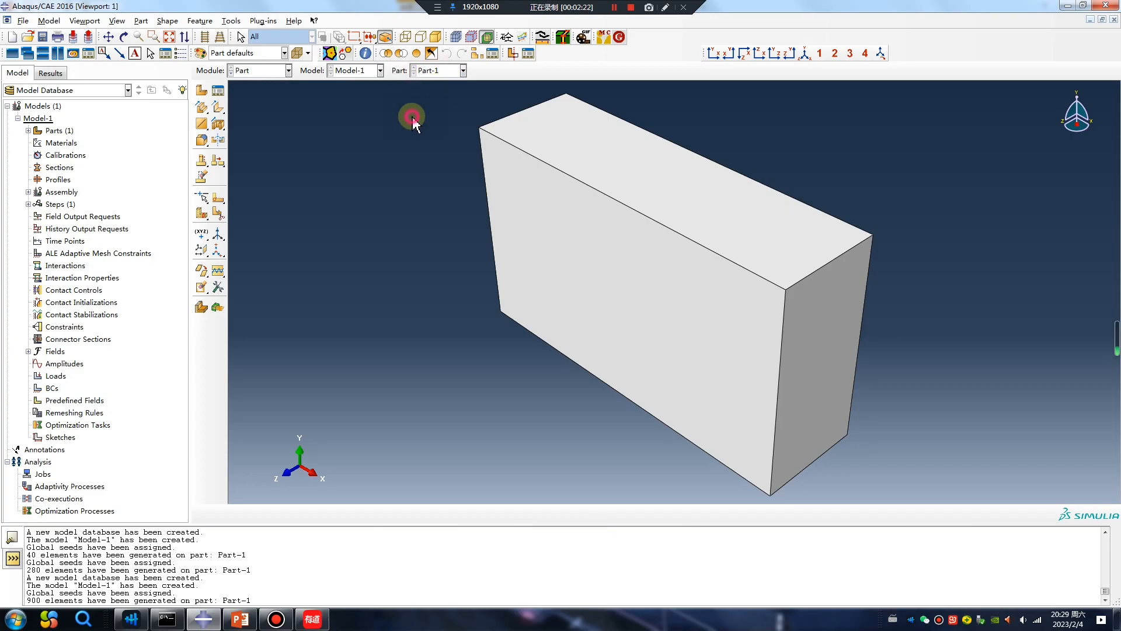
click(601, 38)
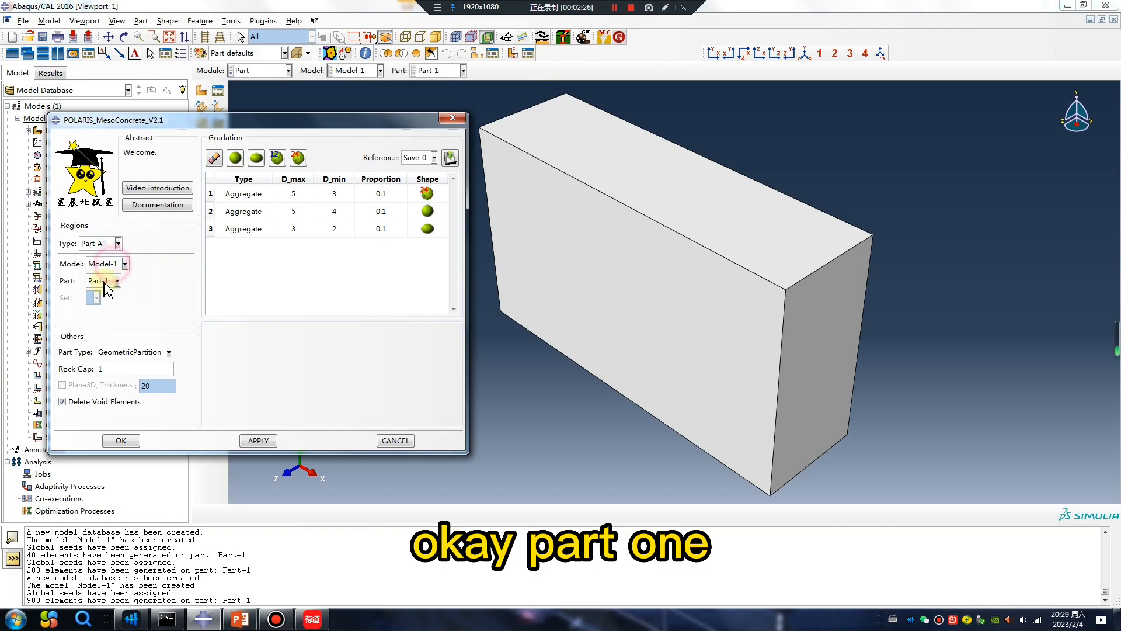
Step: Preview the 3D aggregate shape options for the first gradation row, ending on the 24-face polyhedron
click(438, 194)
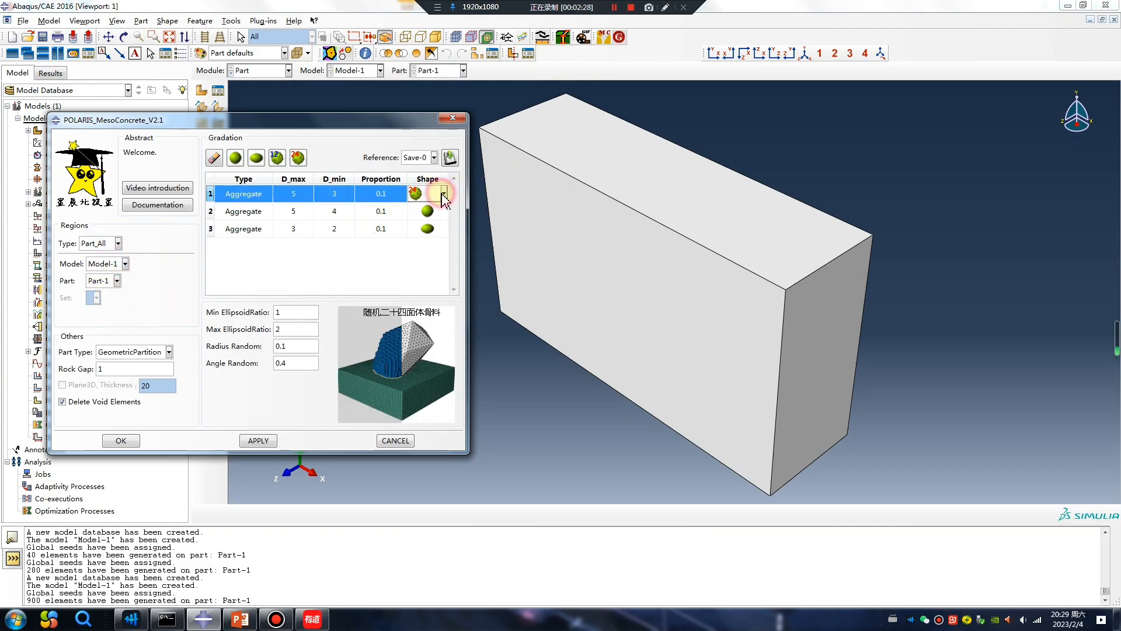
click(444, 193)
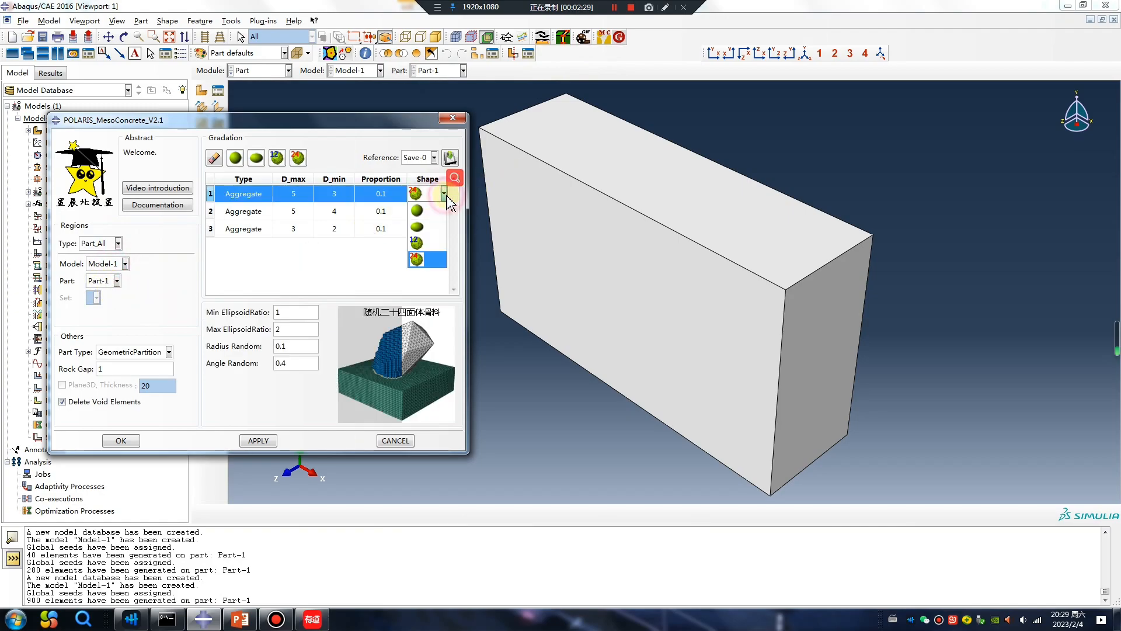
click(421, 211)
click(425, 194)
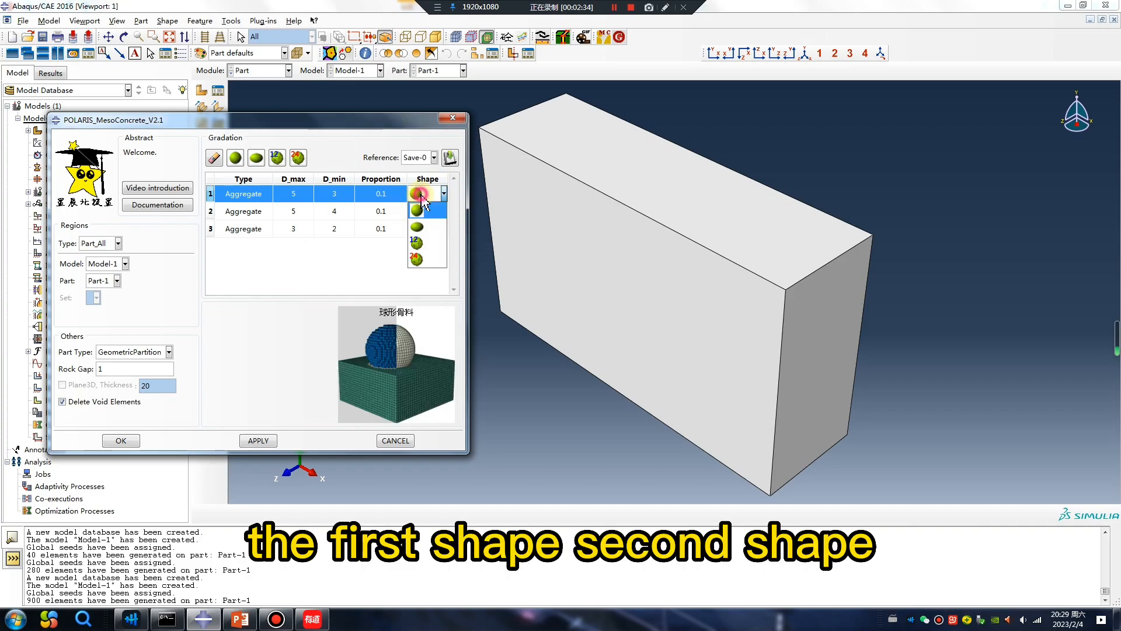
click(429, 229)
click(442, 194)
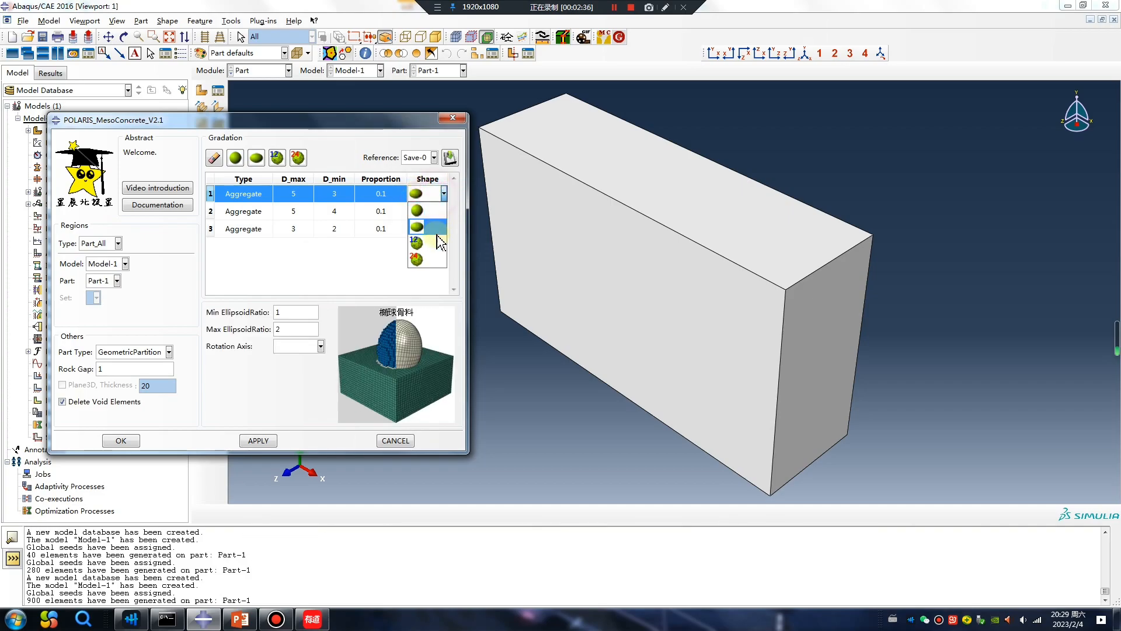
click(420, 248)
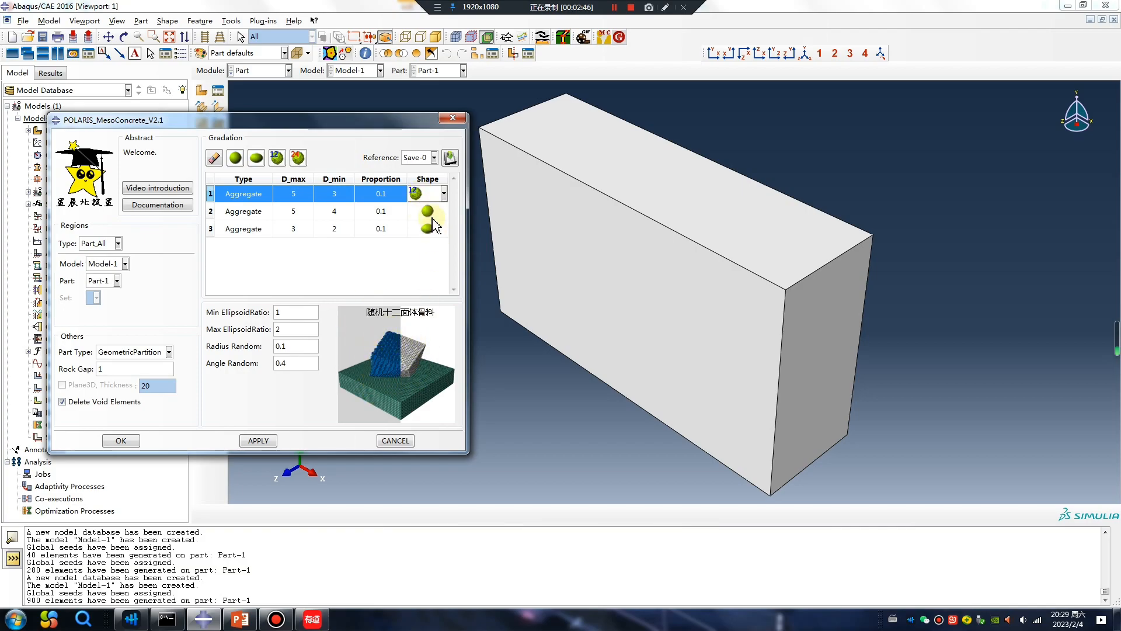
click(432, 194)
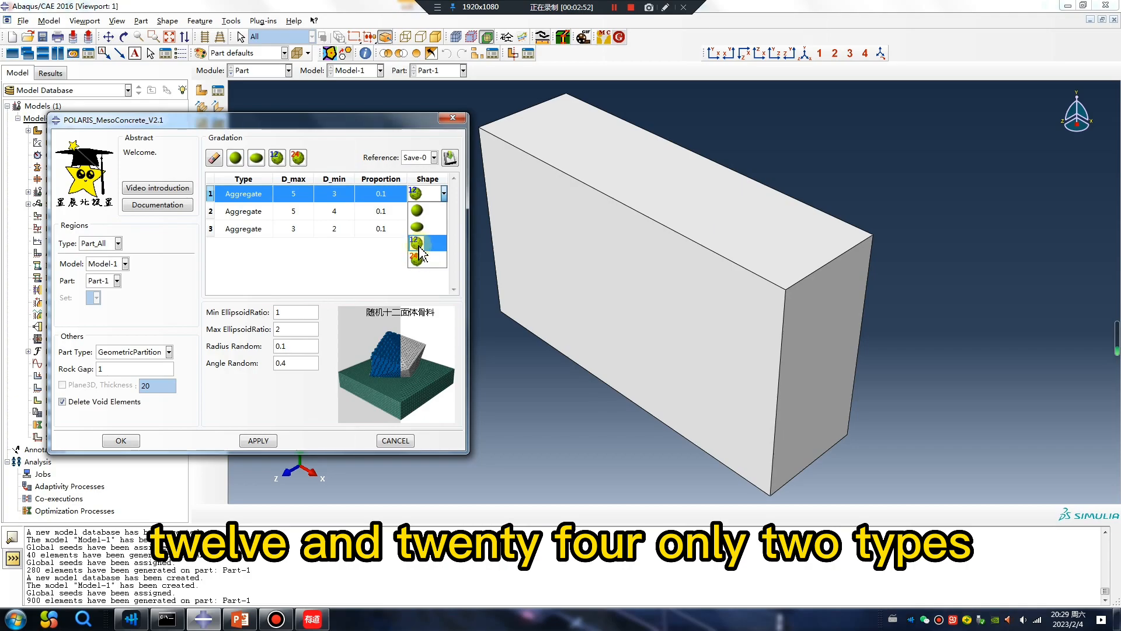
click(429, 259)
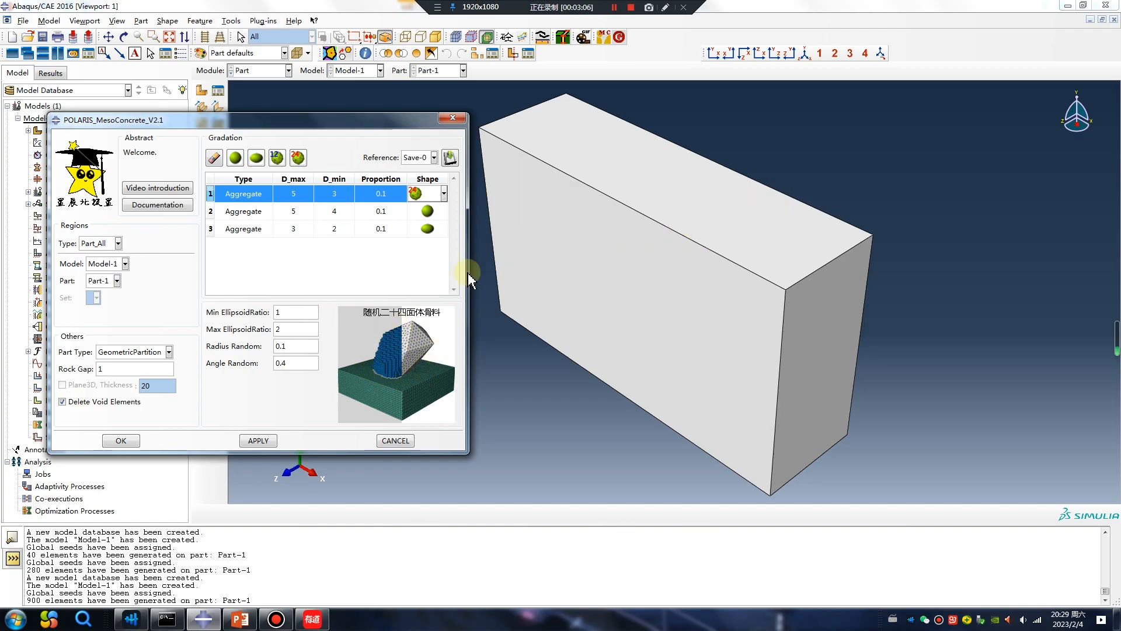
click(131, 352)
click(129, 371)
click(155, 352)
click(140, 361)
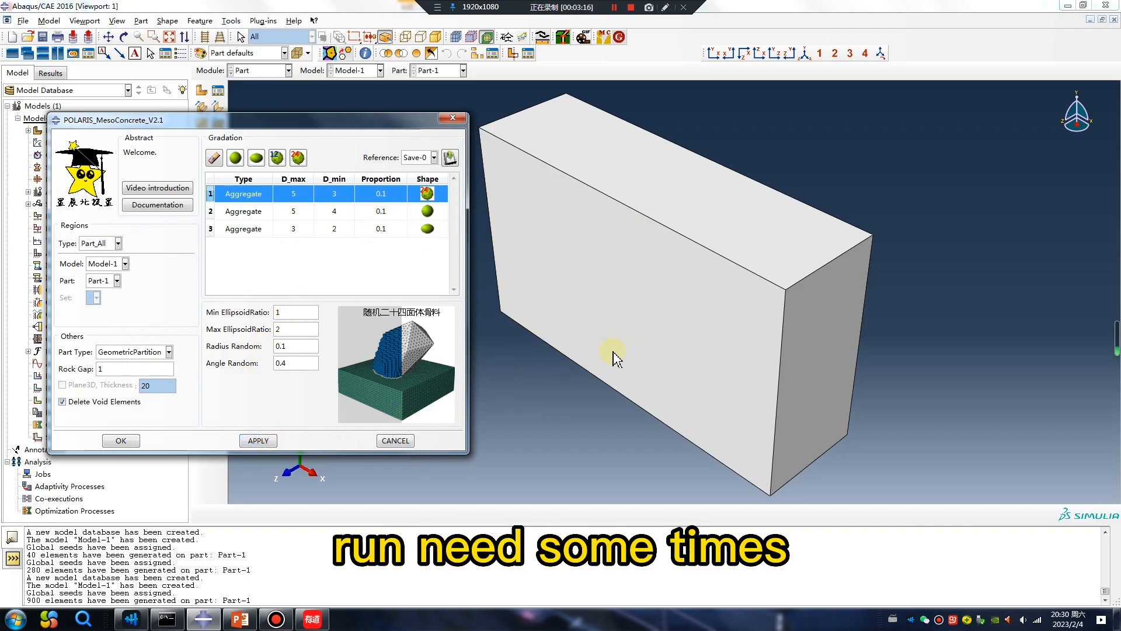
Step: Delete the second and third aggregate rows from the gradation table
click(212, 228)
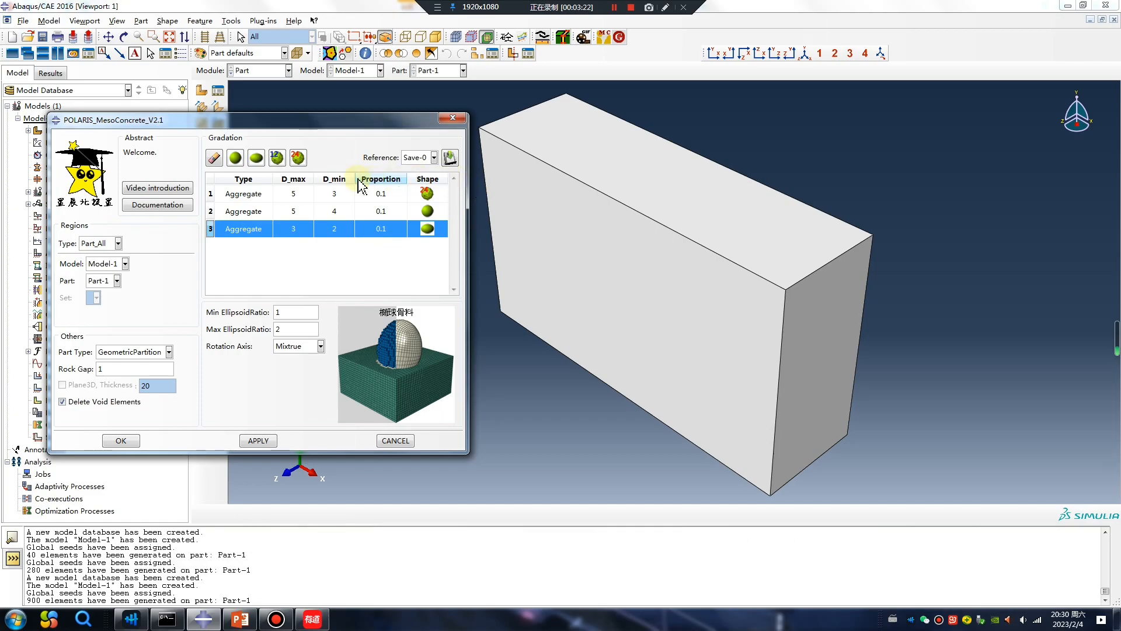
click(214, 157)
click(214, 158)
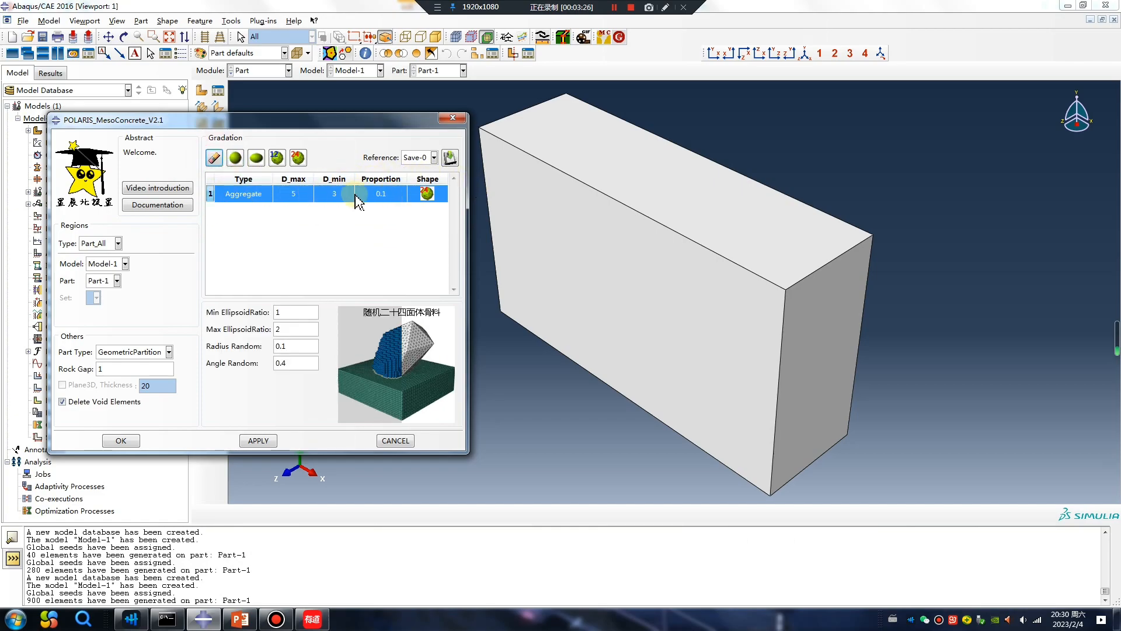
Step: Set the aggregate row to D_max 15 and D_min 10 with a polyhedral shape, and generate the aggregates
click(295, 195)
double_click(339, 195)
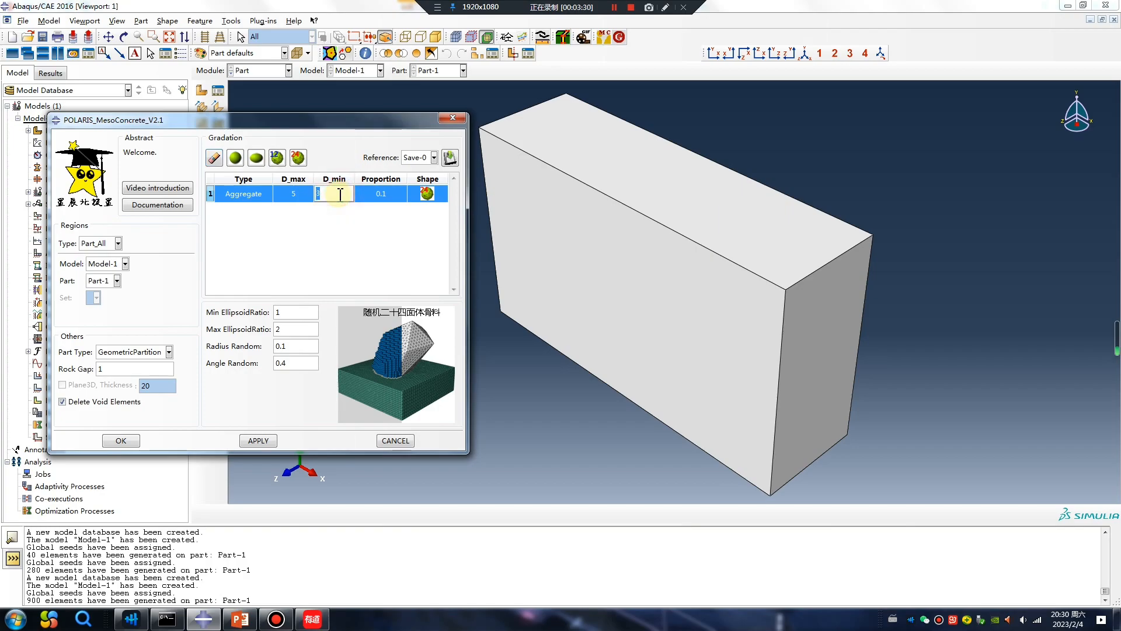
double_click(299, 196)
text(15)
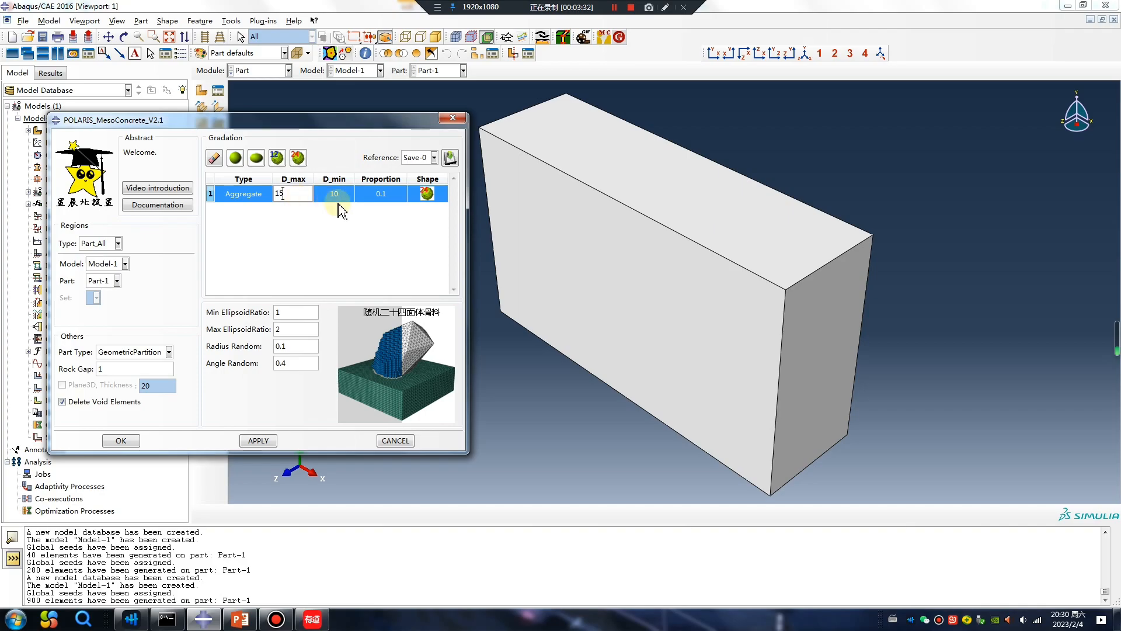
double_click(382, 195)
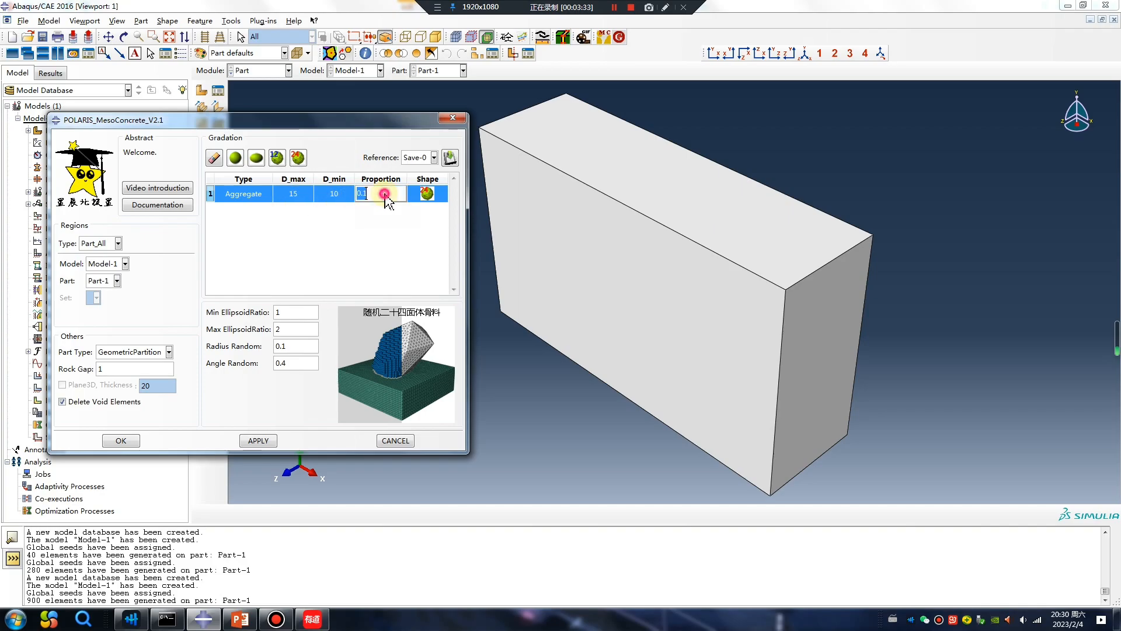
double_click(429, 195)
click(444, 194)
click(423, 242)
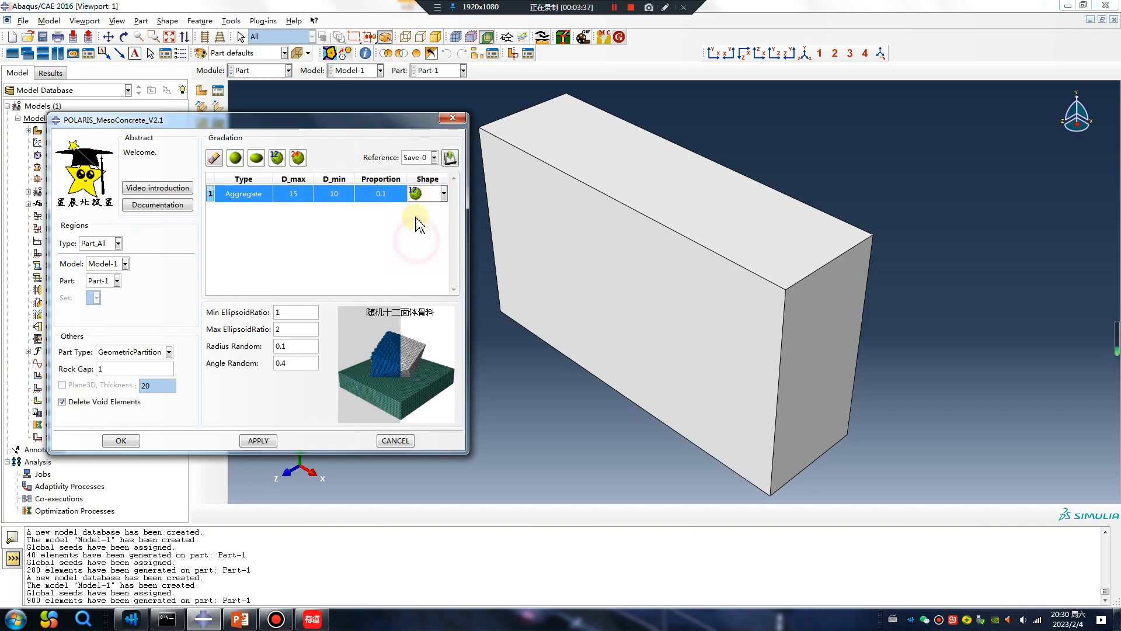
click(262, 441)
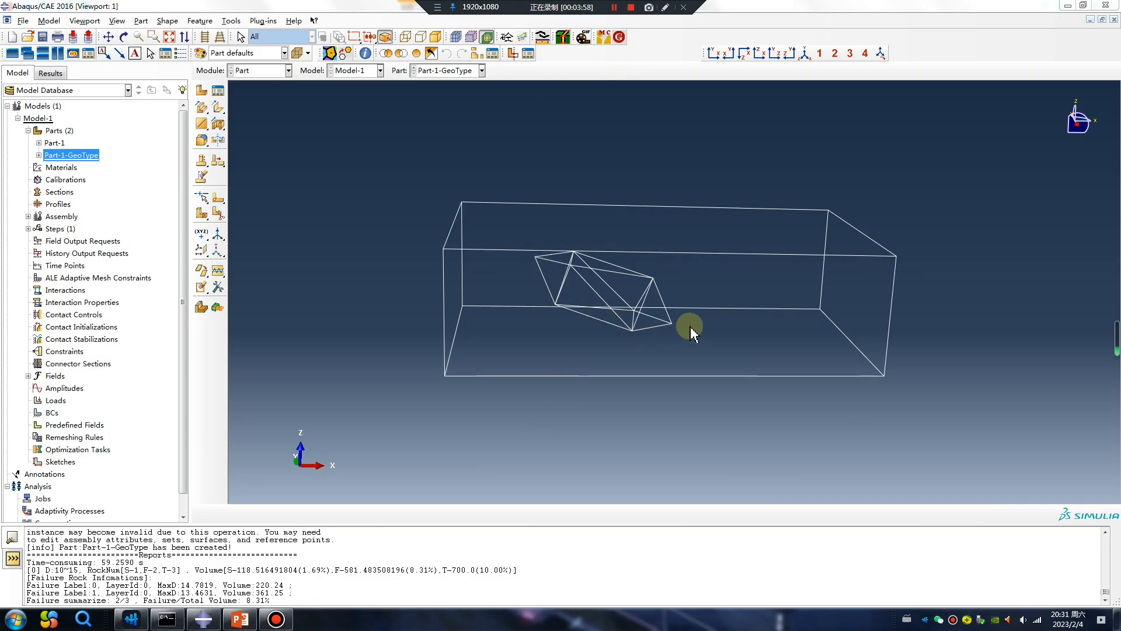
Step: Switch back to Part-1, display it shaded, and reopen the POLARIS MesoConcrete plugin
click(451, 71)
click(441, 83)
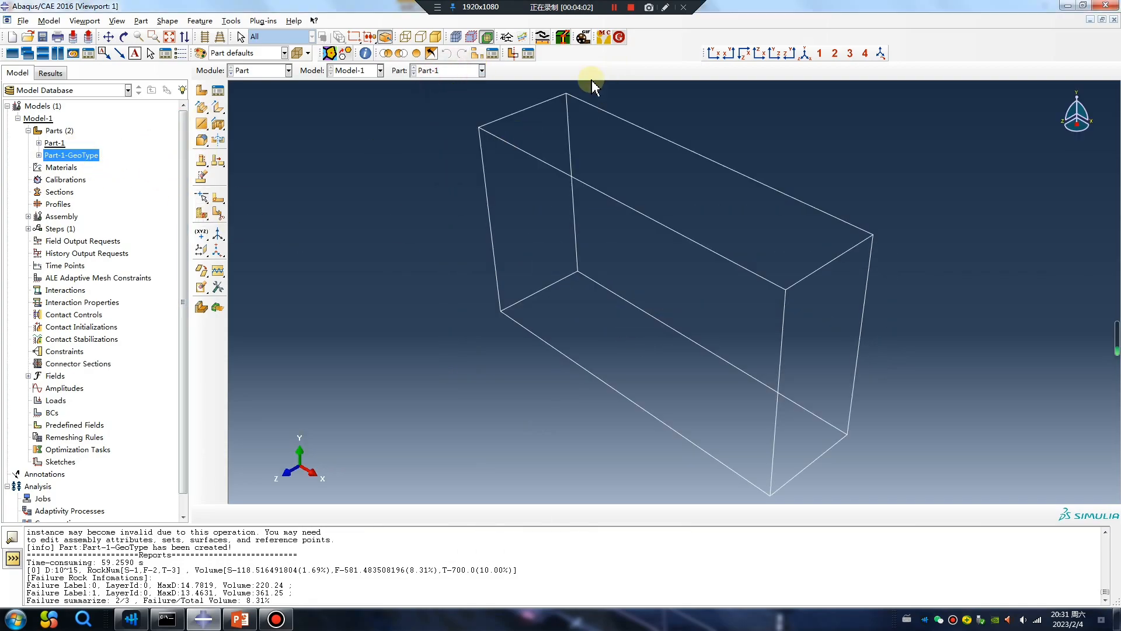
click(436, 37)
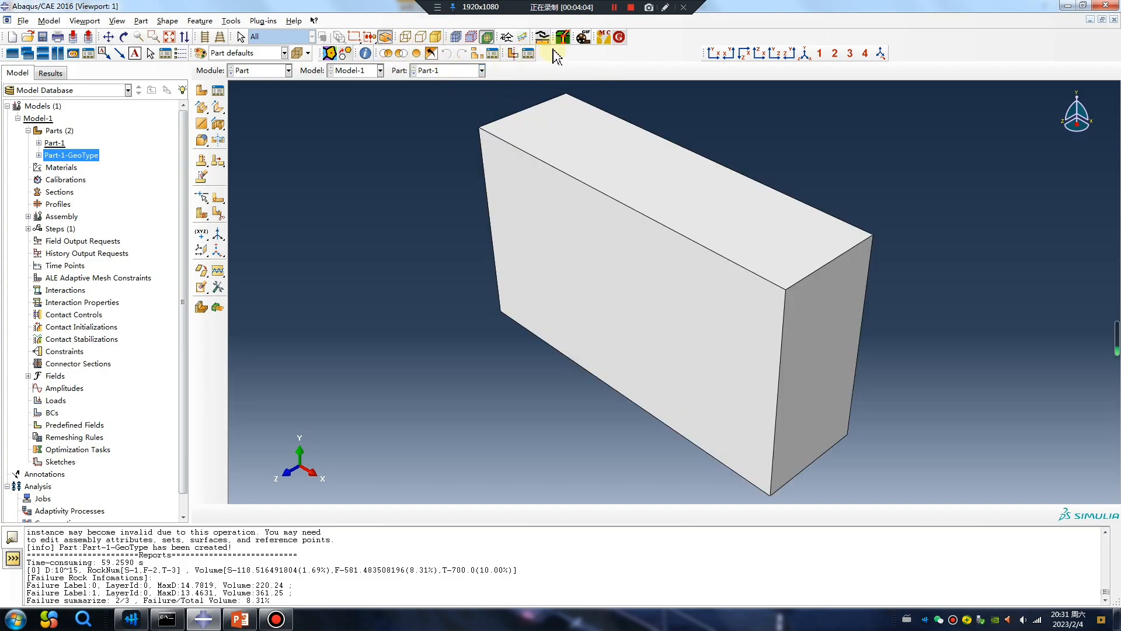
click(603, 37)
Step: Change the aggregate shape to ellipsoid with D_max 5 and D_min 4, and generate the aggregates
click(432, 193)
click(444, 194)
click(442, 197)
click(431, 225)
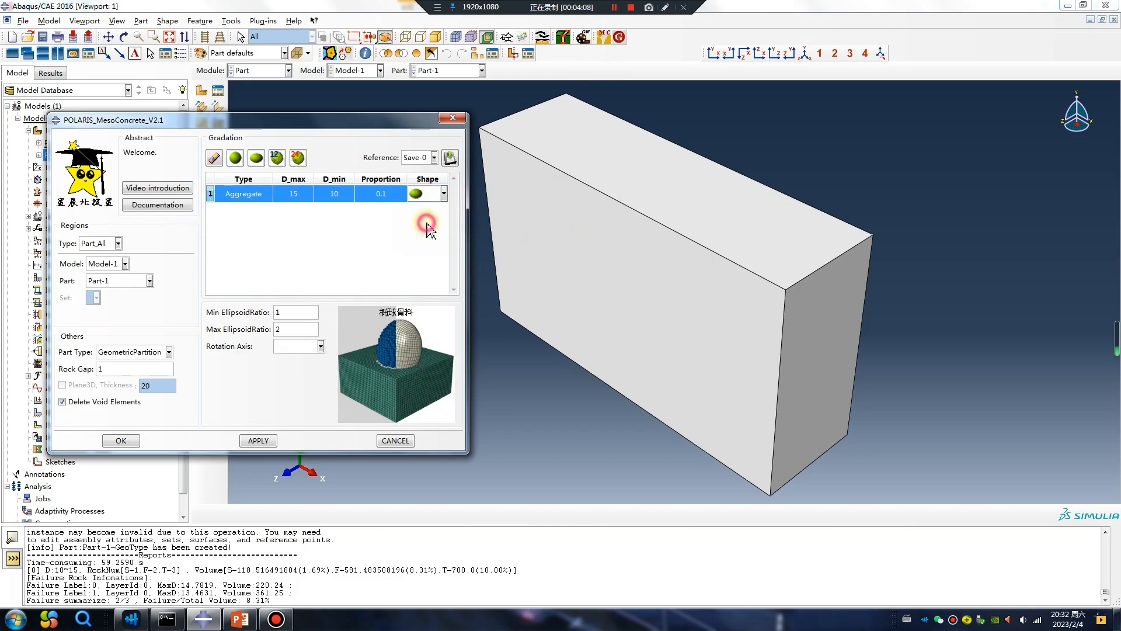
click(300, 199)
click(286, 194)
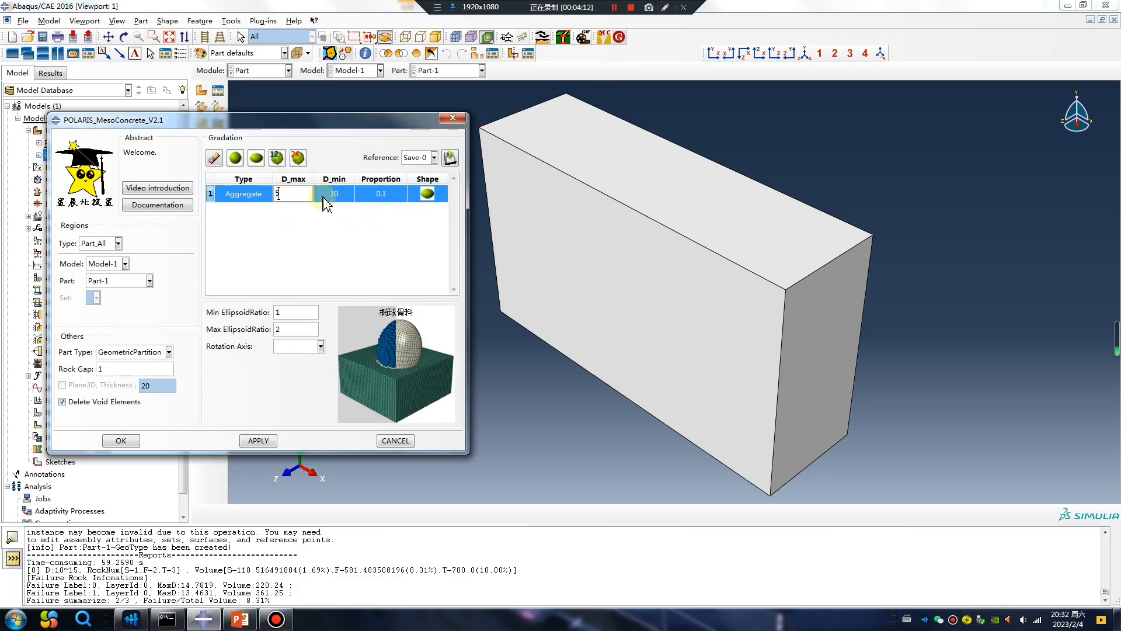
text(5)
click(341, 194)
click(319, 193)
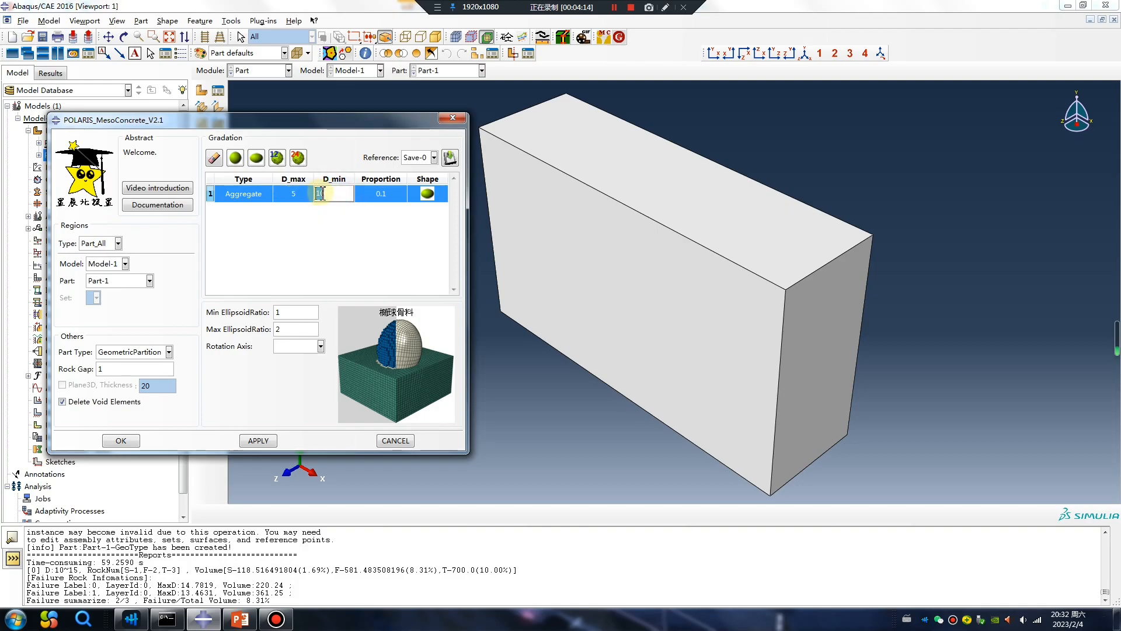
click(334, 225)
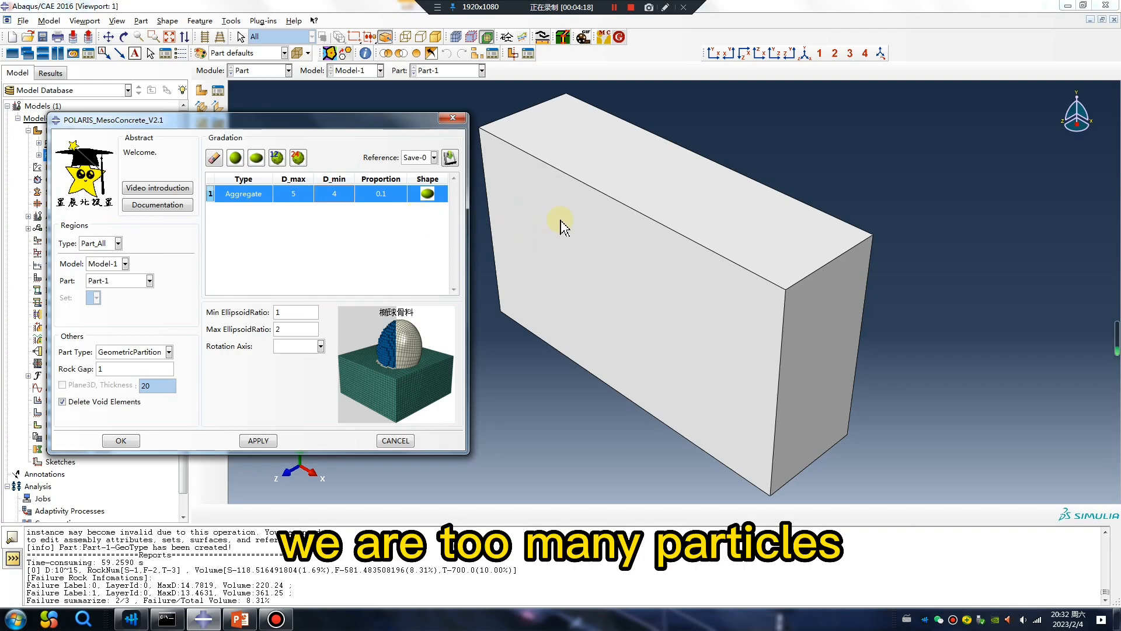
click(442, 207)
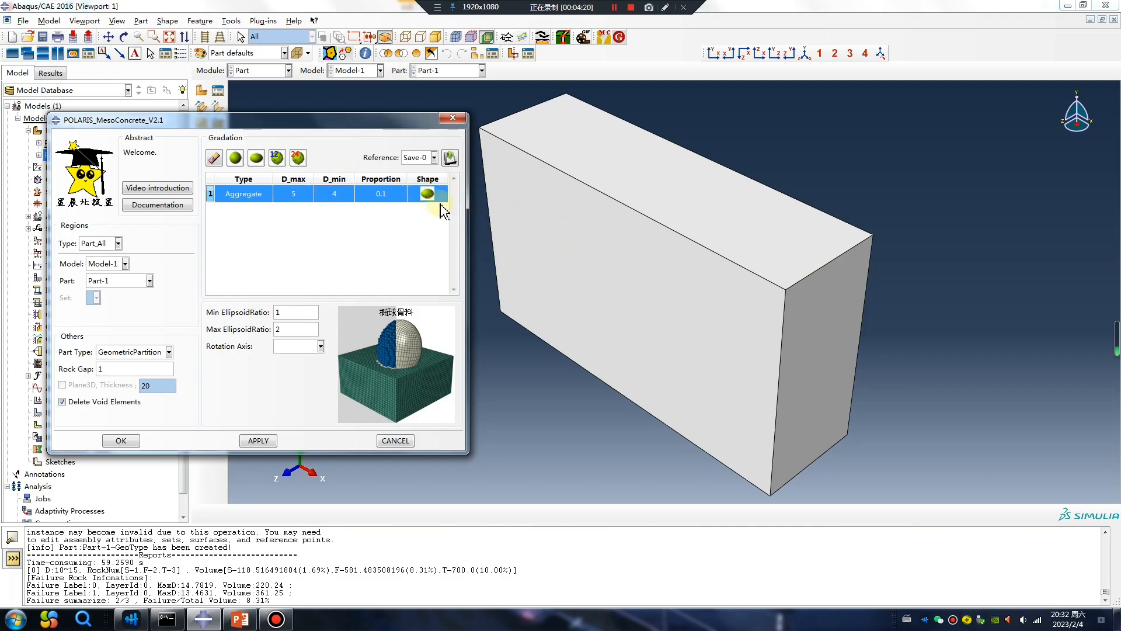
click(258, 440)
click(615, 7)
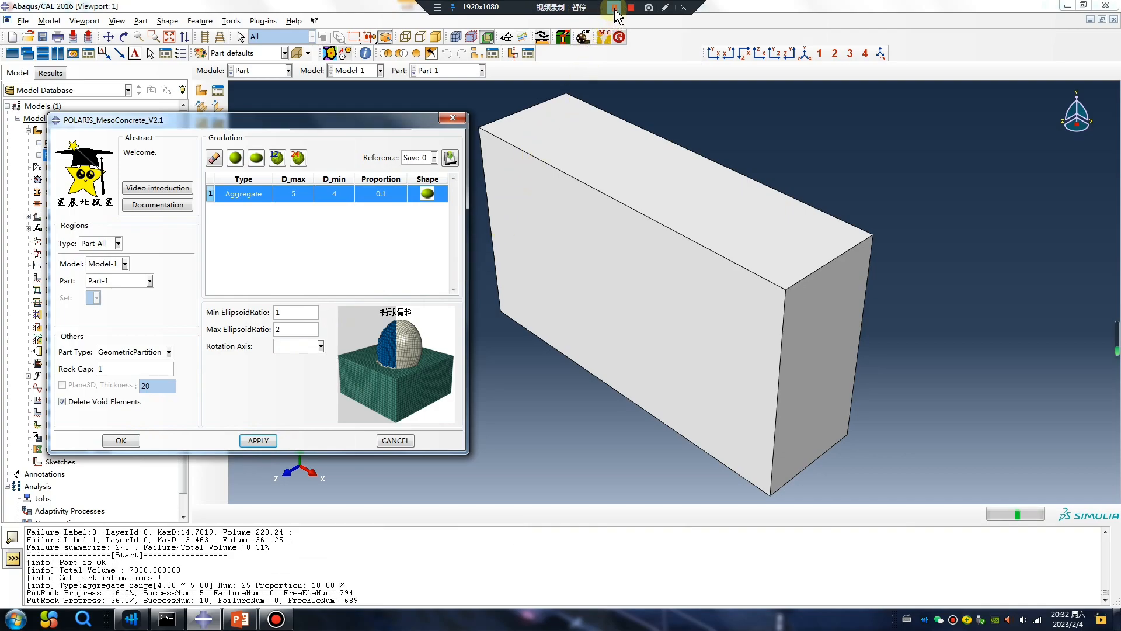
click(614, 7)
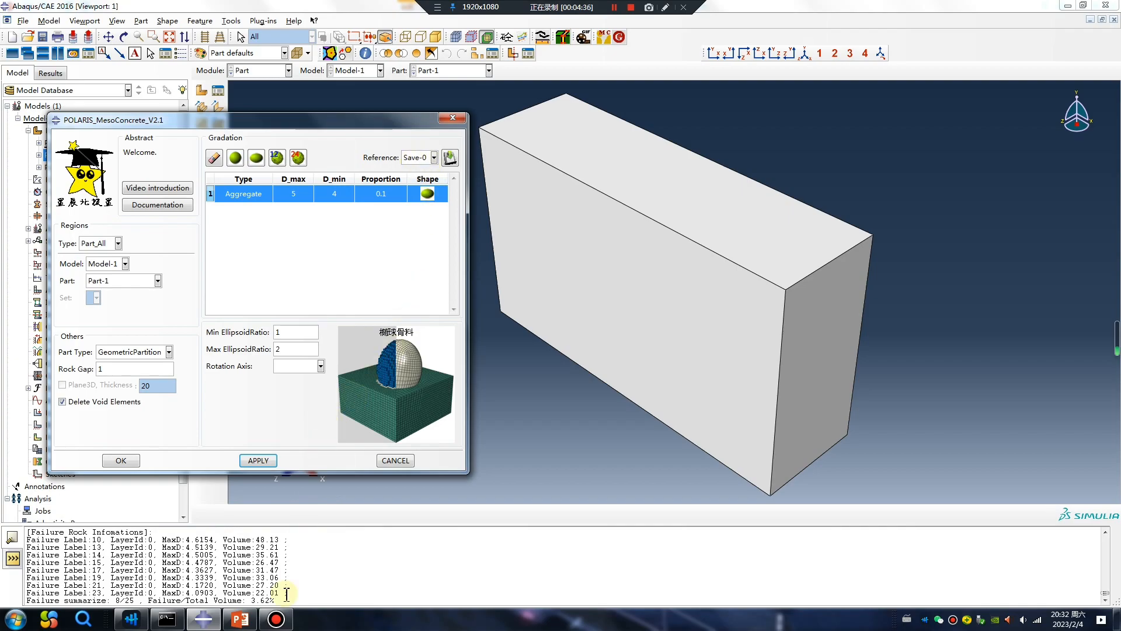
Step: Review the generation report in the message area and close the plugin dialog
drag(252, 600, 282, 599)
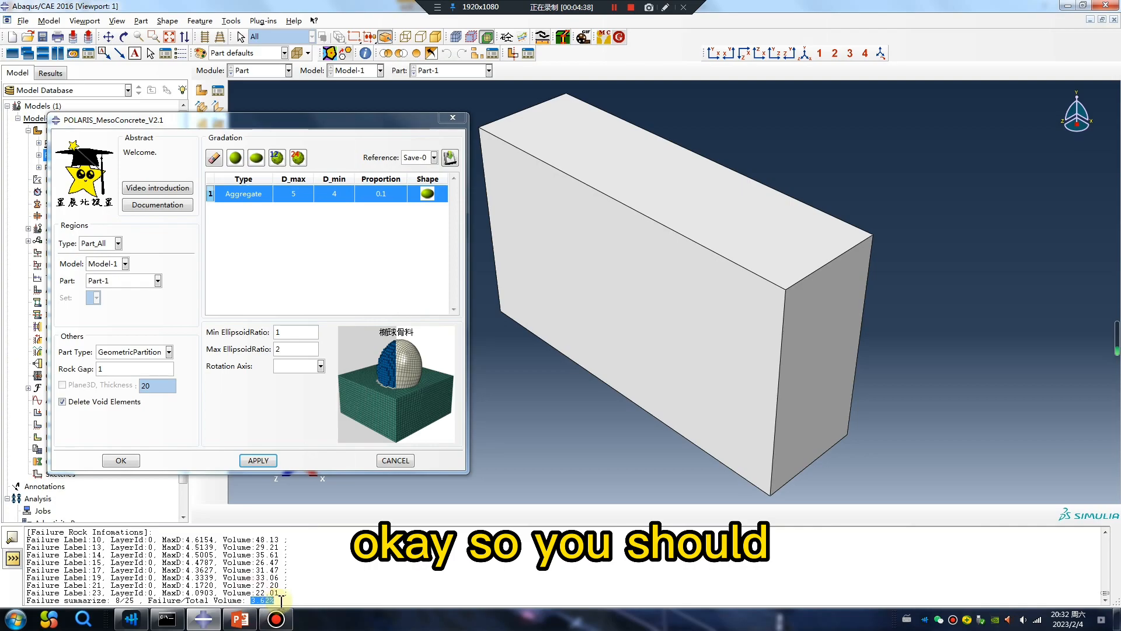
click(385, 196)
double_click(361, 195)
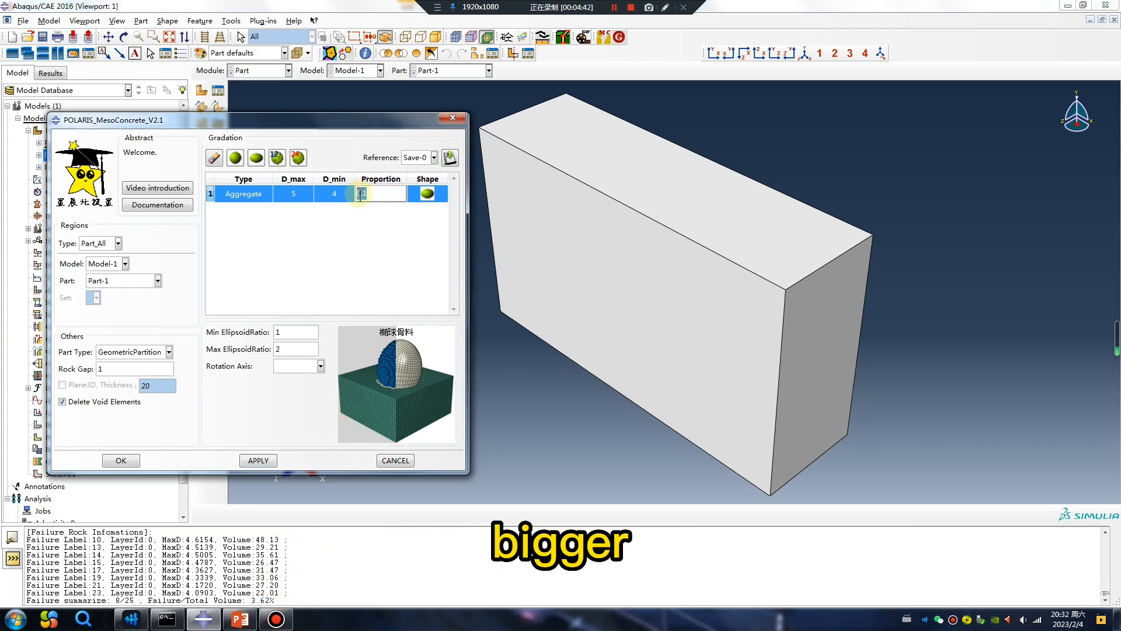
click(453, 118)
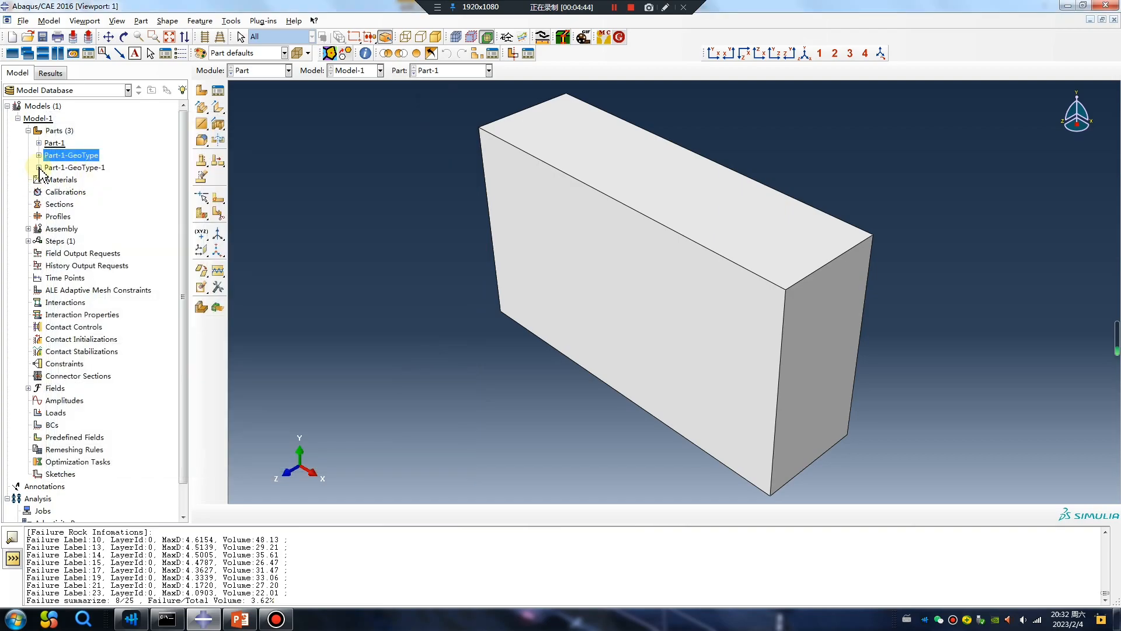
Step: Display the newly generated aggregate part in wireframe and rotate the view to inspect it
click(38, 166)
click(49, 180)
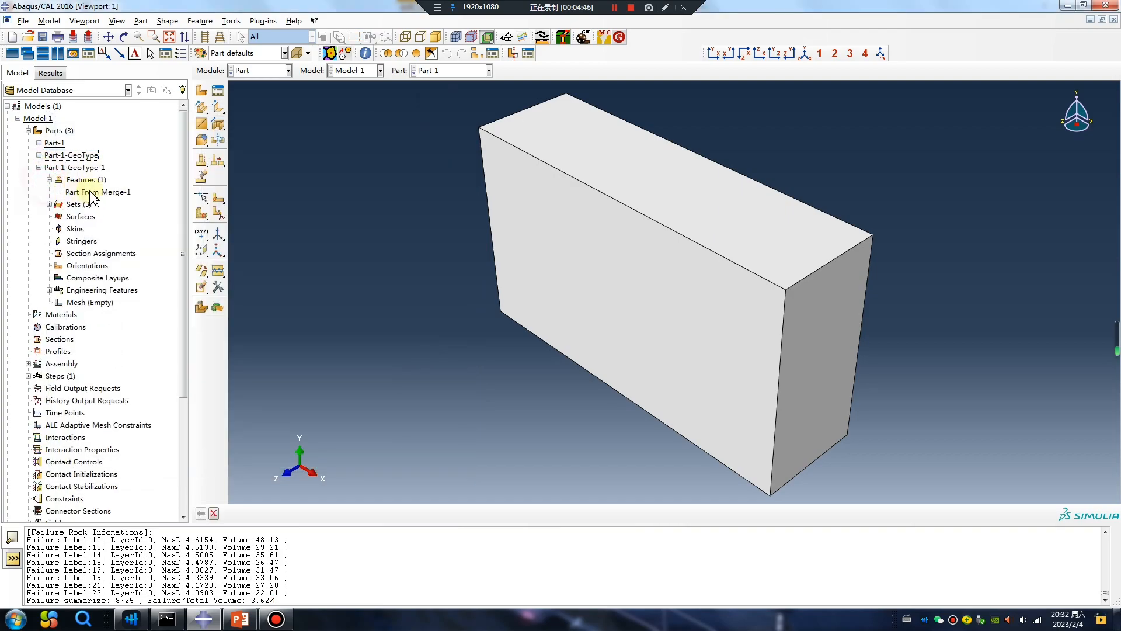
double_click(82, 168)
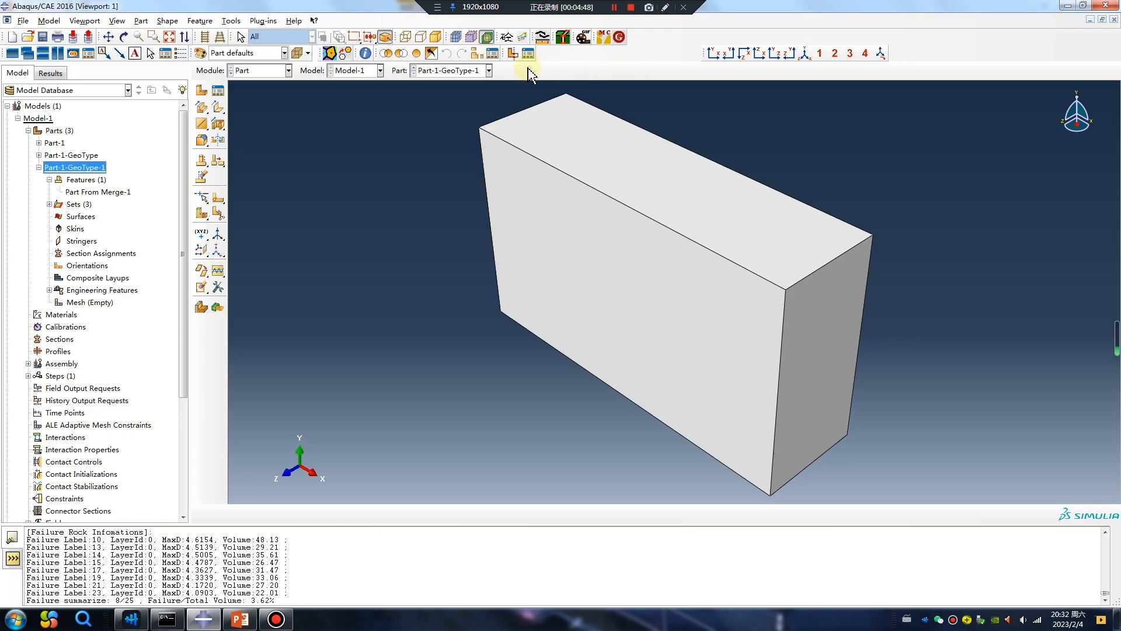
click(405, 37)
mouse_move(520, 200)
ctrl+alt+mouse_down()
mouse_move(675, 255)
mouse_move(763, 222)
mouse_move(707, 168)
ctrl+alt+mouse_up()
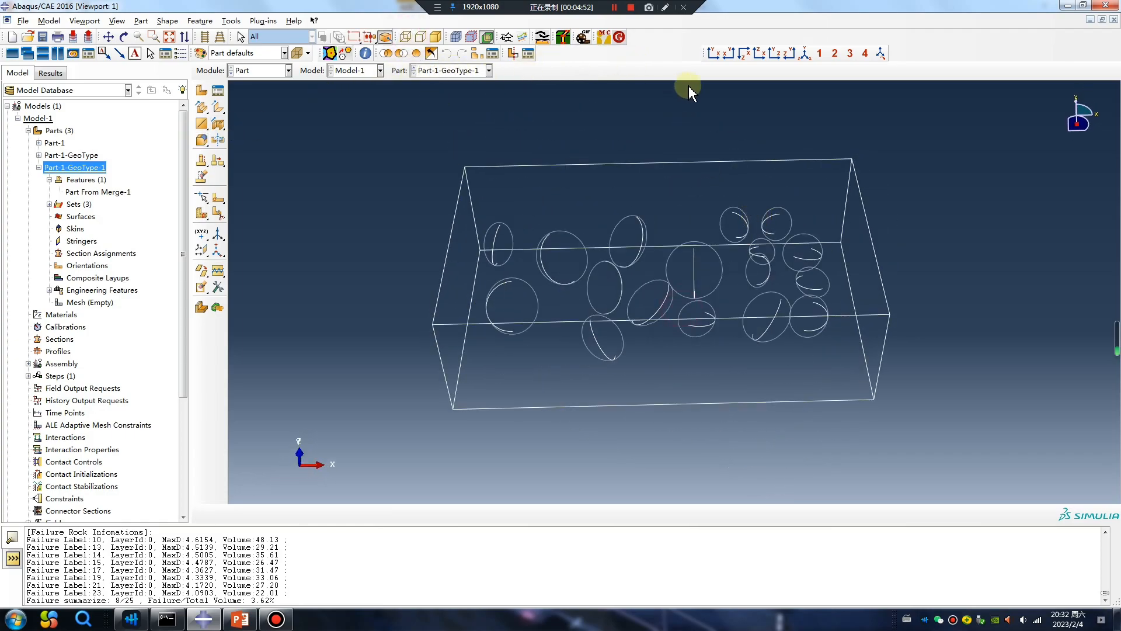
Step: Show only the ZZ-Rock set of the generated part to inspect the ellipsoid aggregates
click(436, 38)
mouse_move(433, 183)
ctrl+alt+mouse_down()
mouse_move(525, 237)
mouse_move(435, 270)
ctrl+alt+mouse_up()
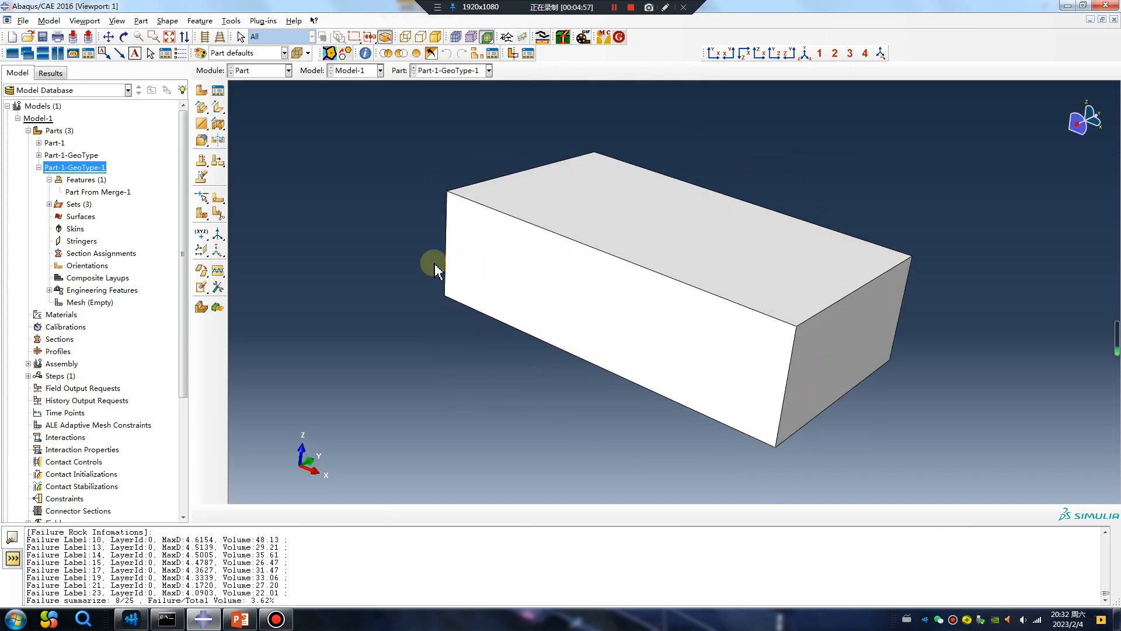
click(85, 192)
click(49, 204)
click(79, 229)
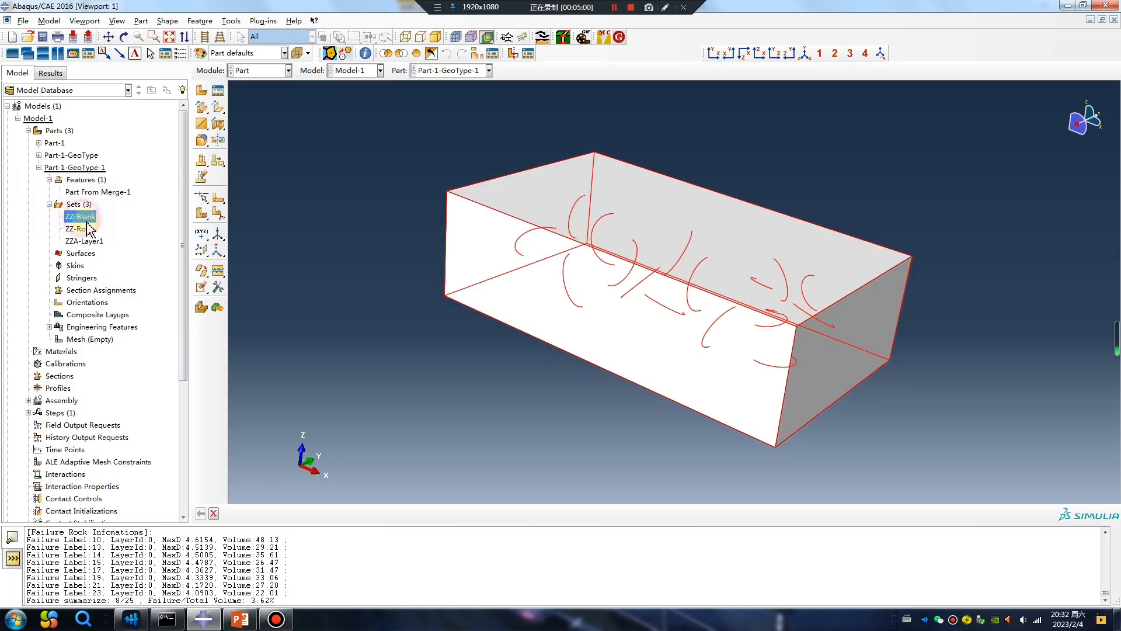
click(389, 54)
ctrl+alt+drag(619, 355, 722, 372)
ctrl+alt+drag(668, 332, 547, 334)
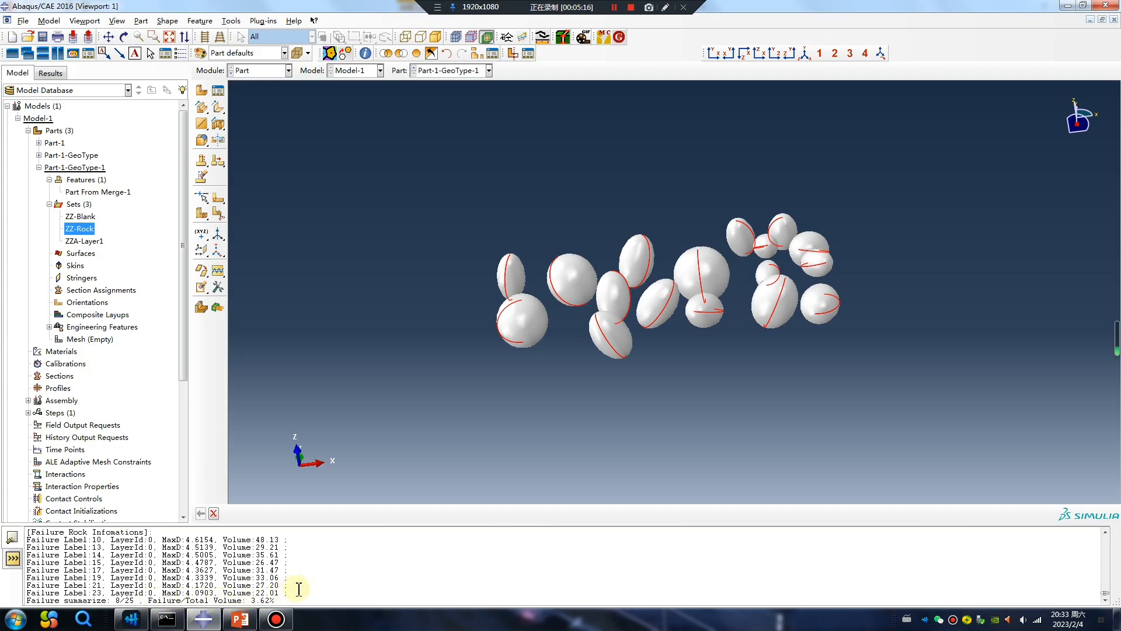
Step: Scroll through the generation report in the message area
scroll(262, 586, up, 2)
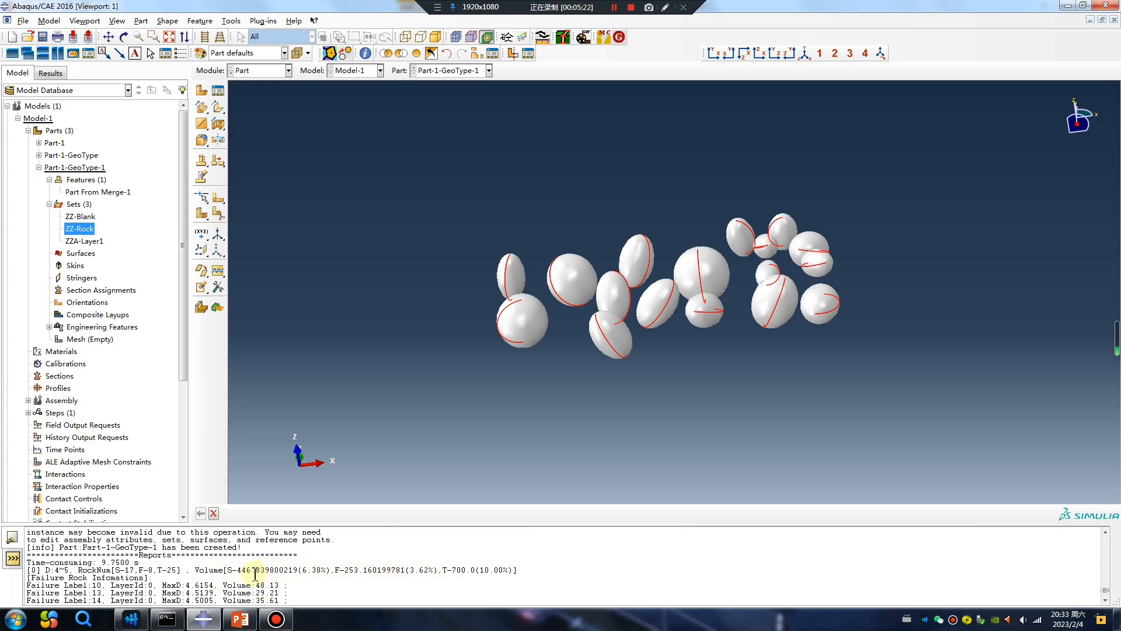
scroll(256, 575, down, 2)
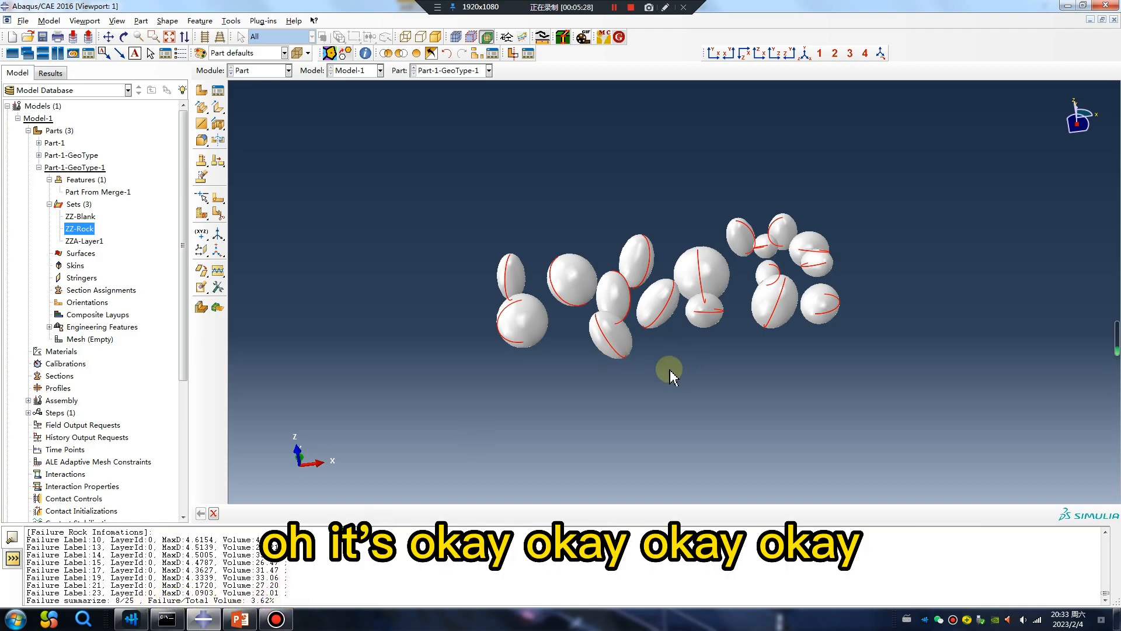
scroll(516, 371, up, 2)
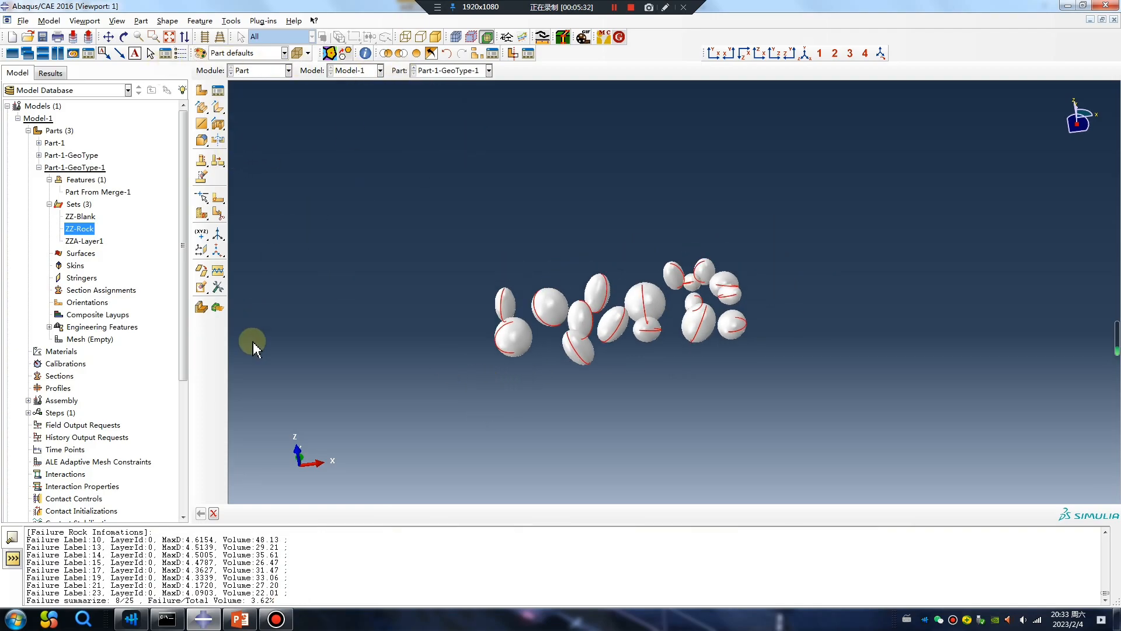
click(252, 70)
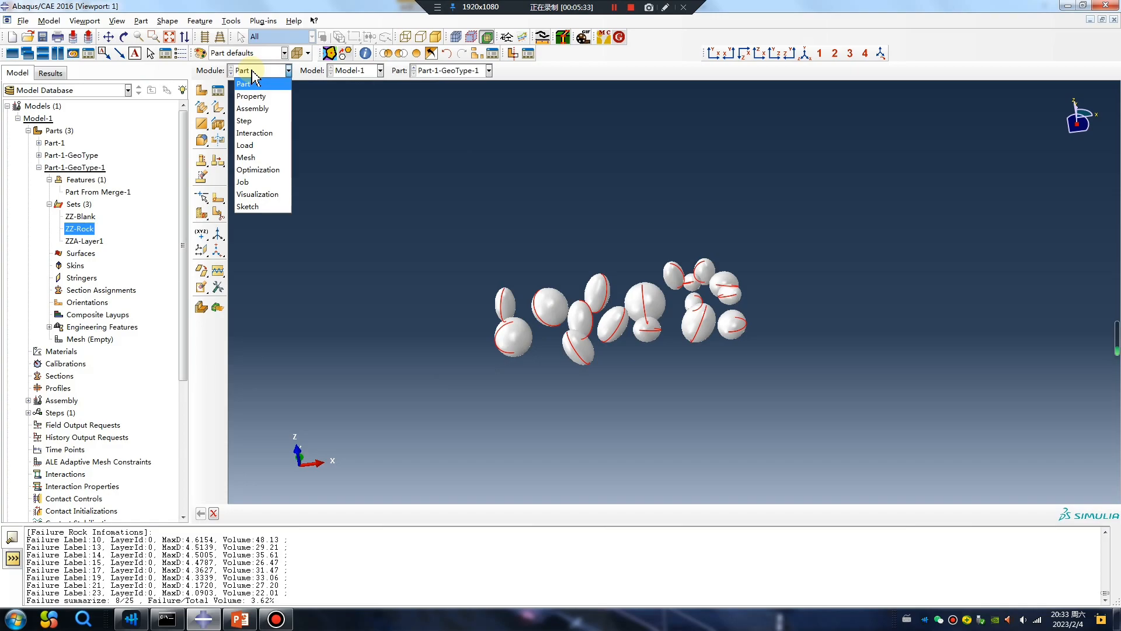
click(357, 153)
Step: Switch back to Part-1 and reopen the POLARIS MesoConcrete plugin
click(451, 79)
click(450, 82)
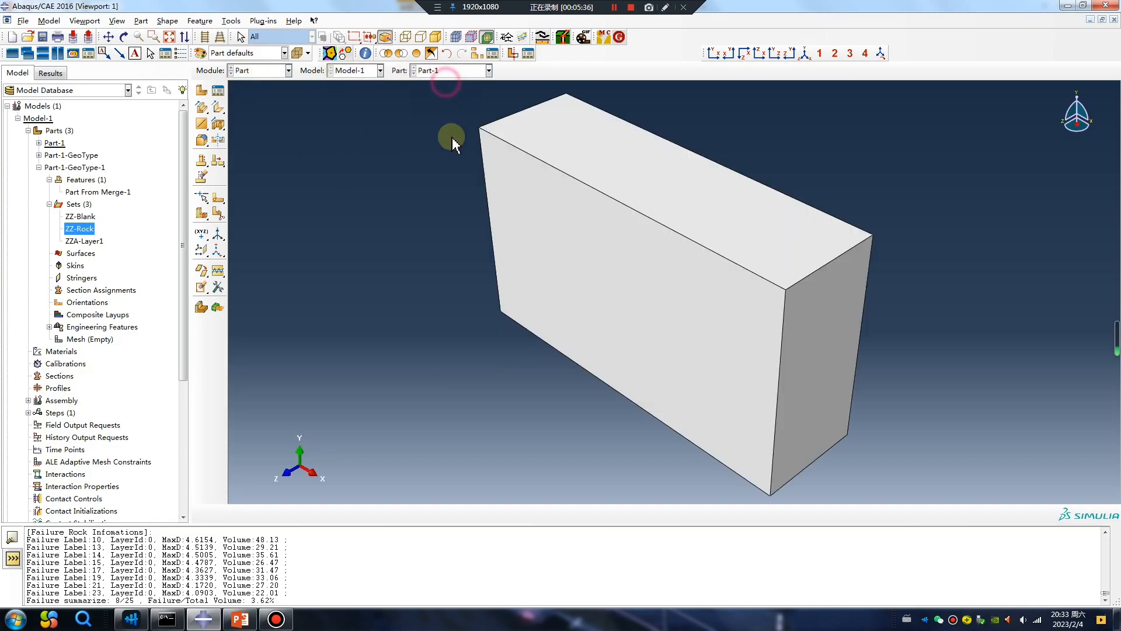
click(604, 36)
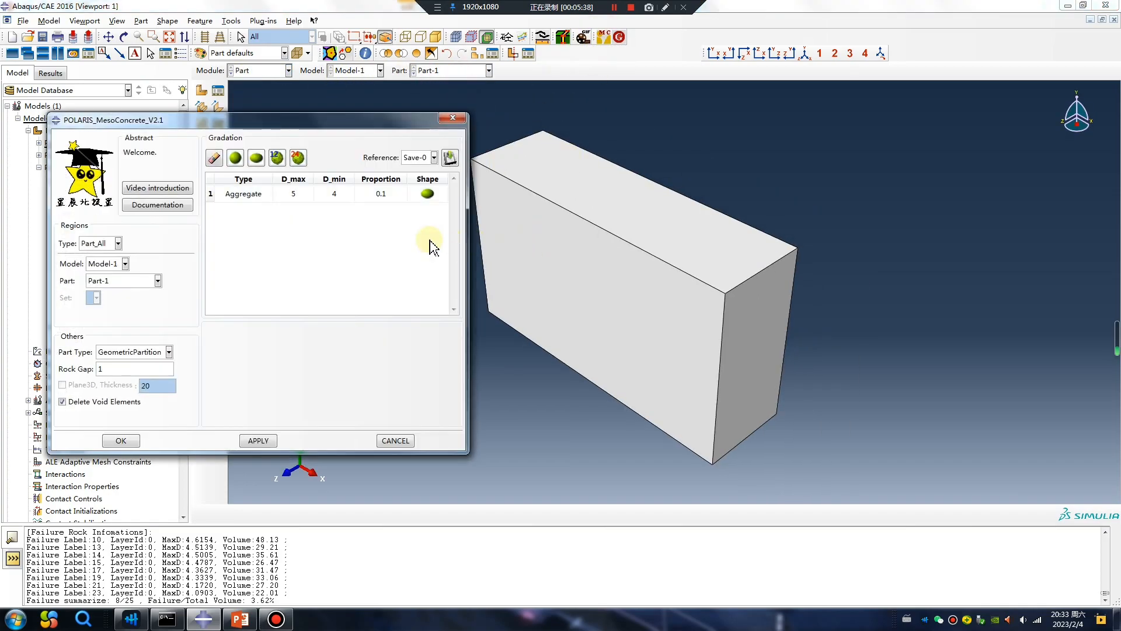
Step: Change the aggregate shape to the random 12-face polyhedron, generate the aggregates, and close the plugin
click(428, 198)
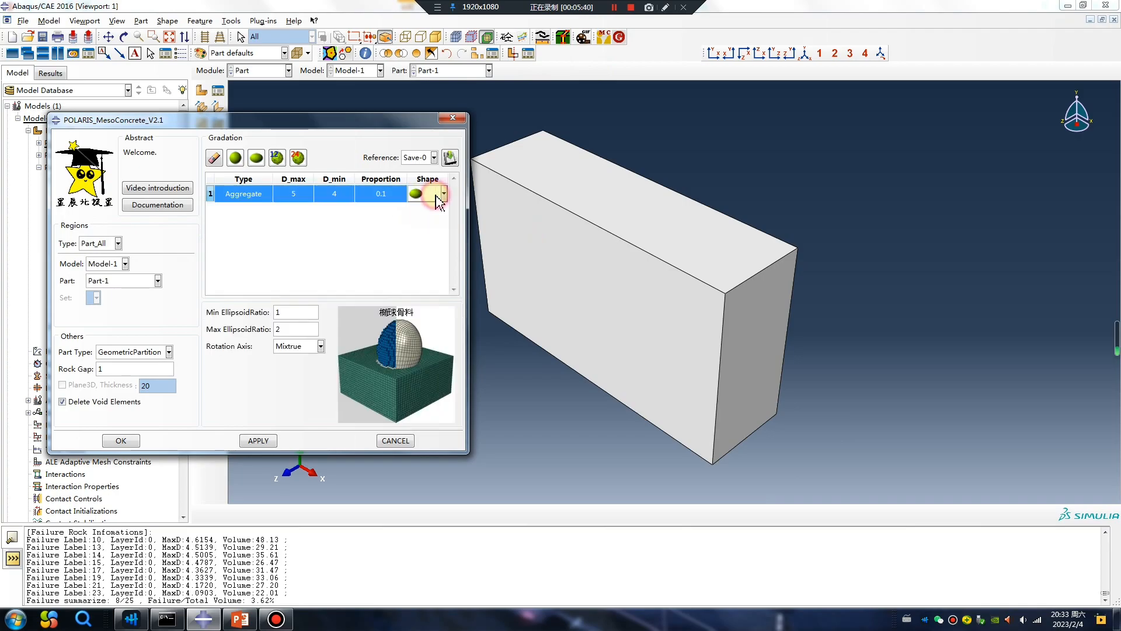
click(443, 193)
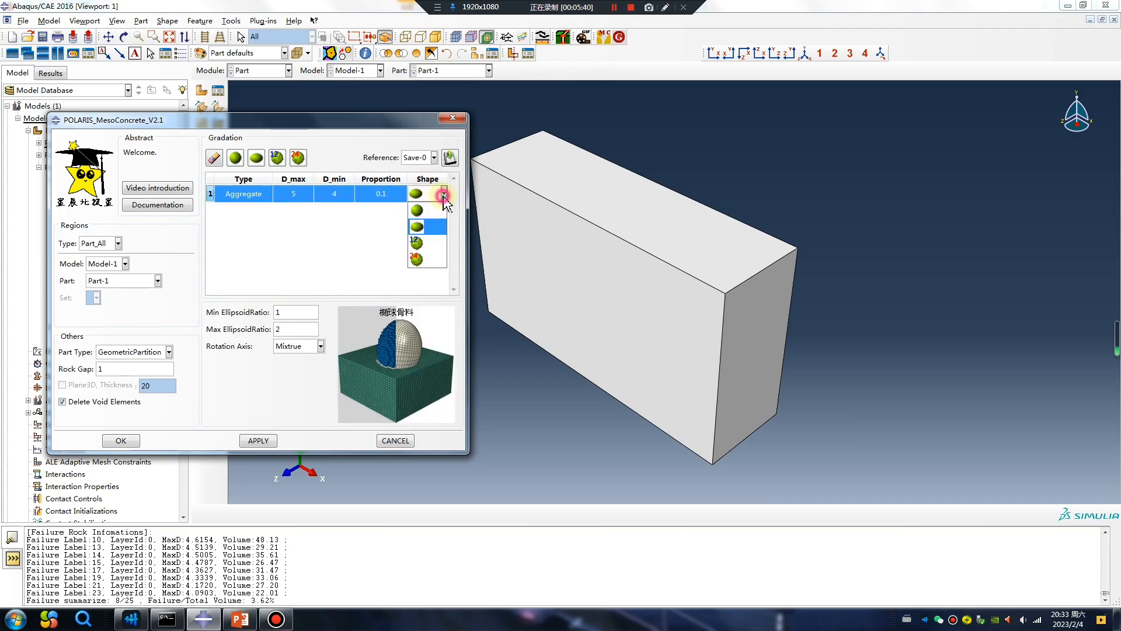
click(416, 242)
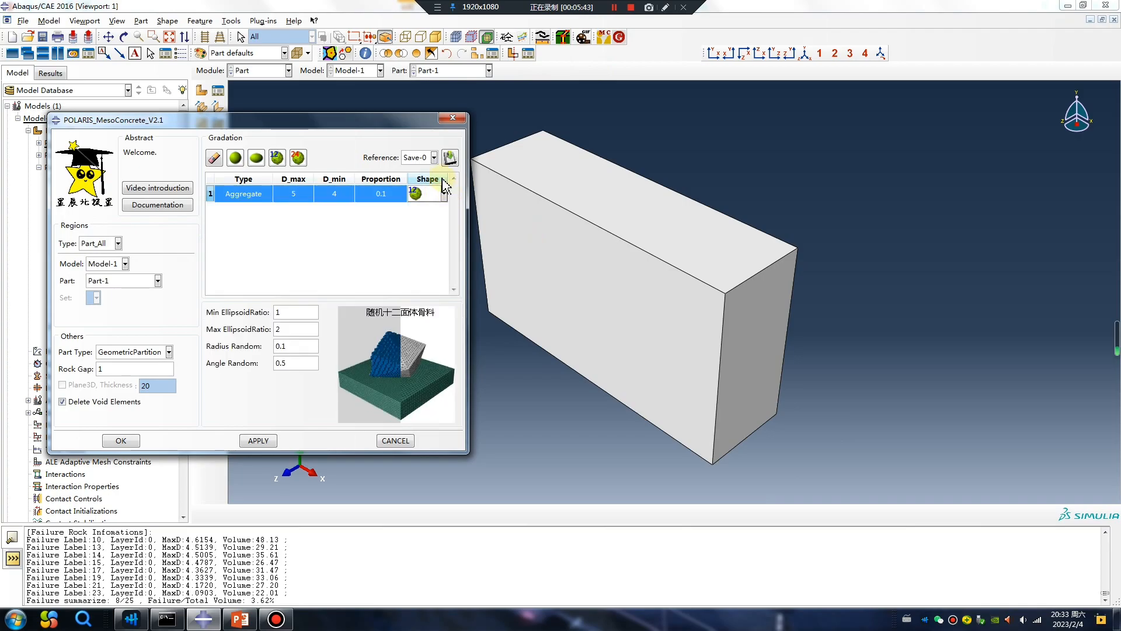
click(260, 441)
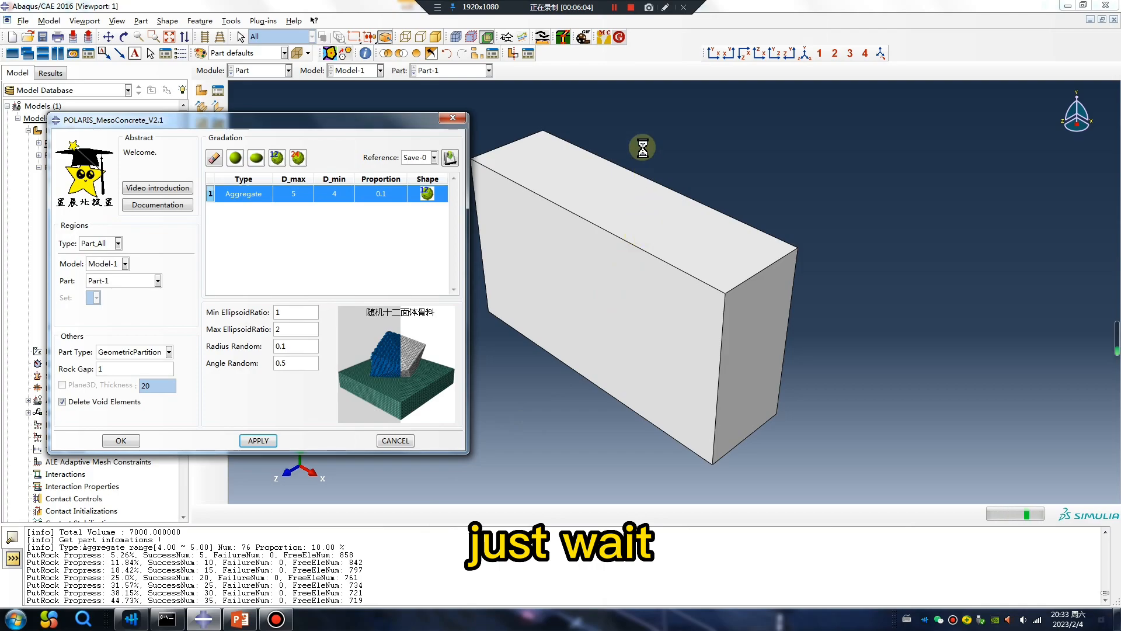
click(613, 8)
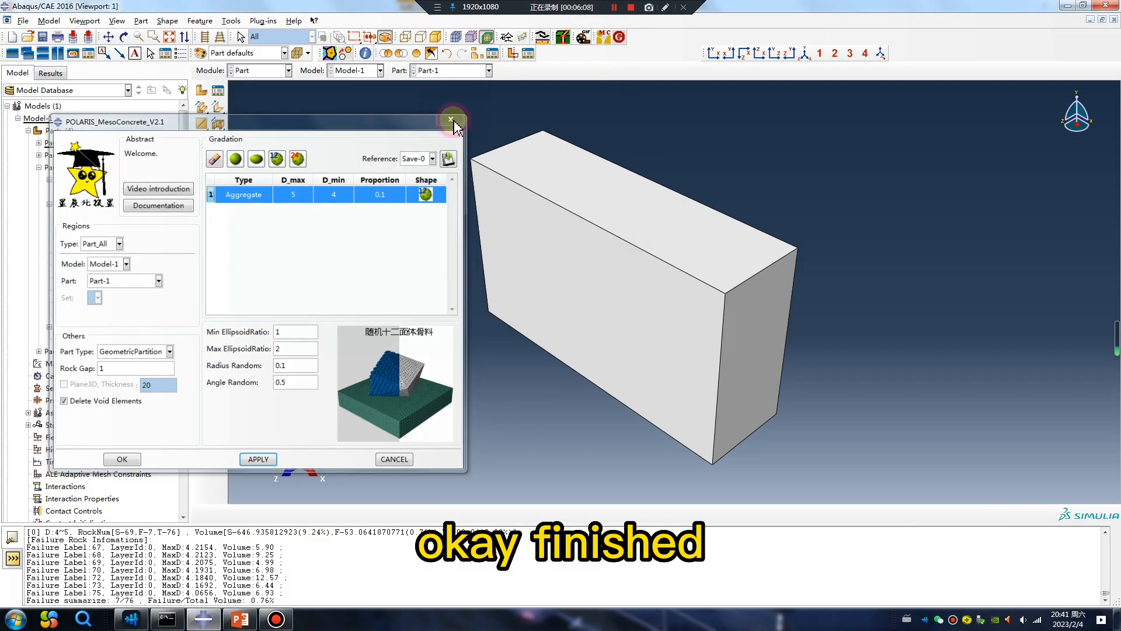
click(452, 118)
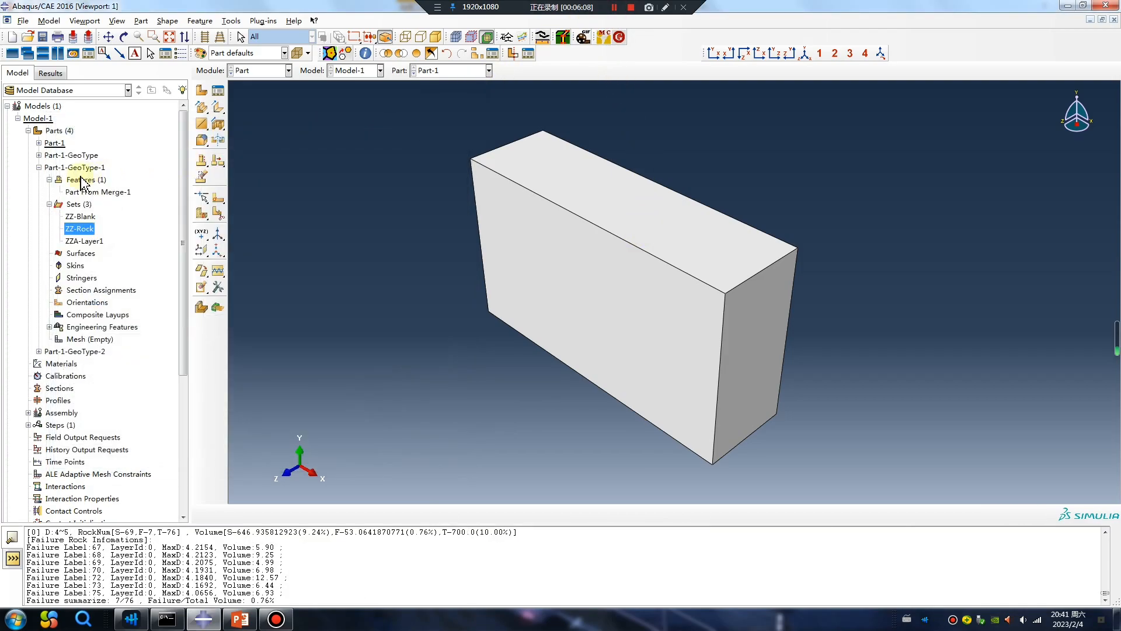
Step: Display the Part-1-GeoType-2 part in the viewport and switch it to wireframe rendering
click(39, 168)
click(39, 180)
double_click(75, 180)
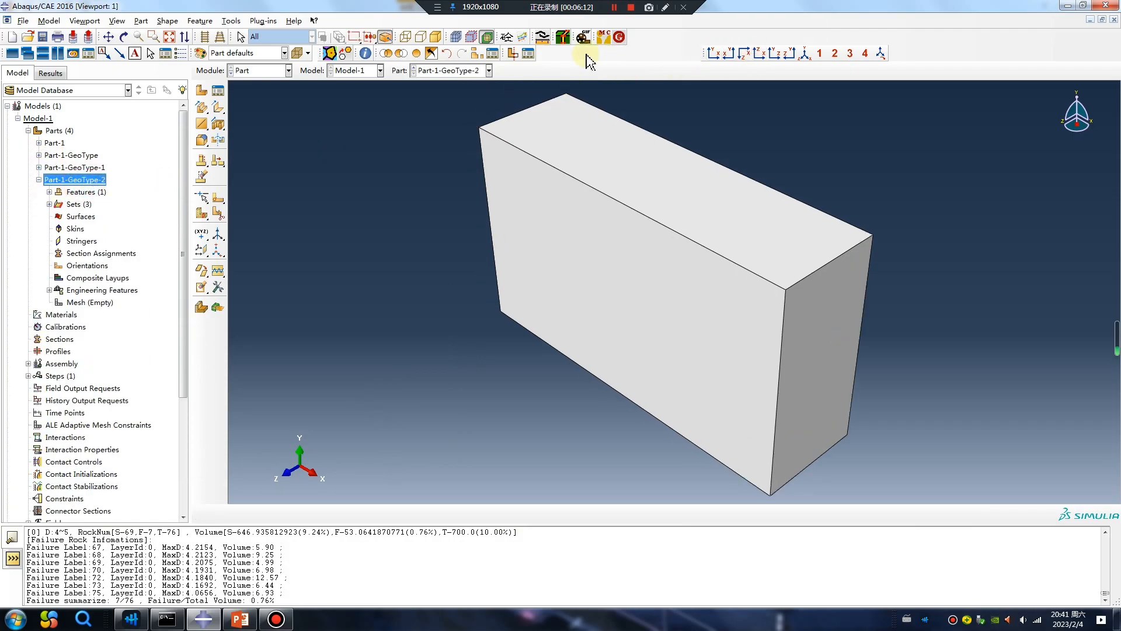
click(408, 37)
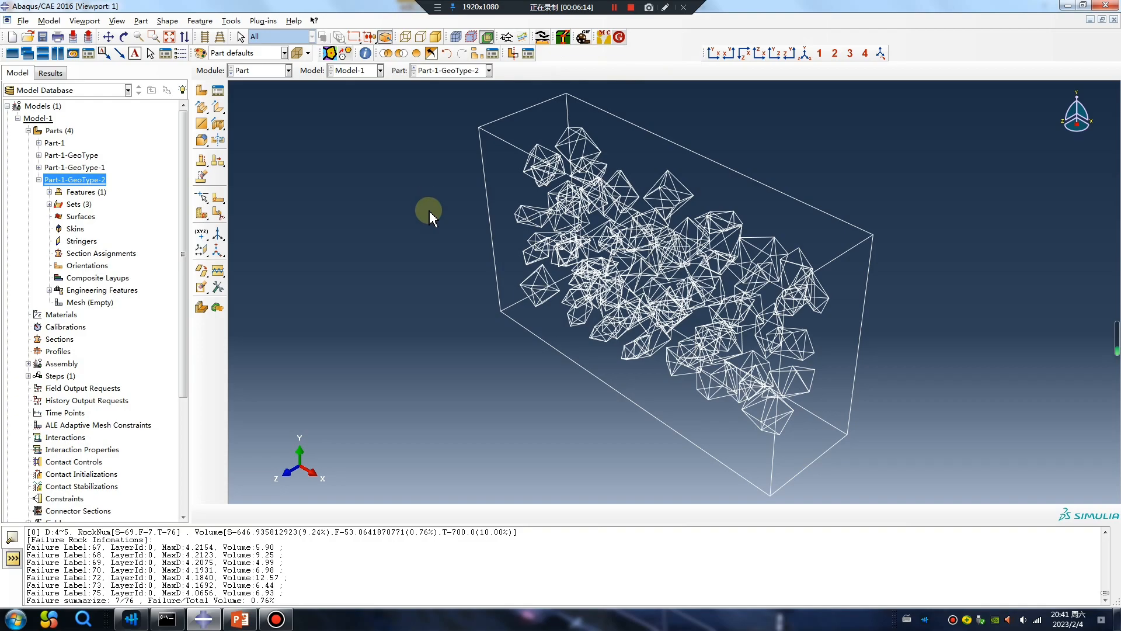
Step: Show only the ZZ-Rock set of Part-1-GeoType-2 to inspect the polyhedral aggregates
click(49, 192)
click(49, 216)
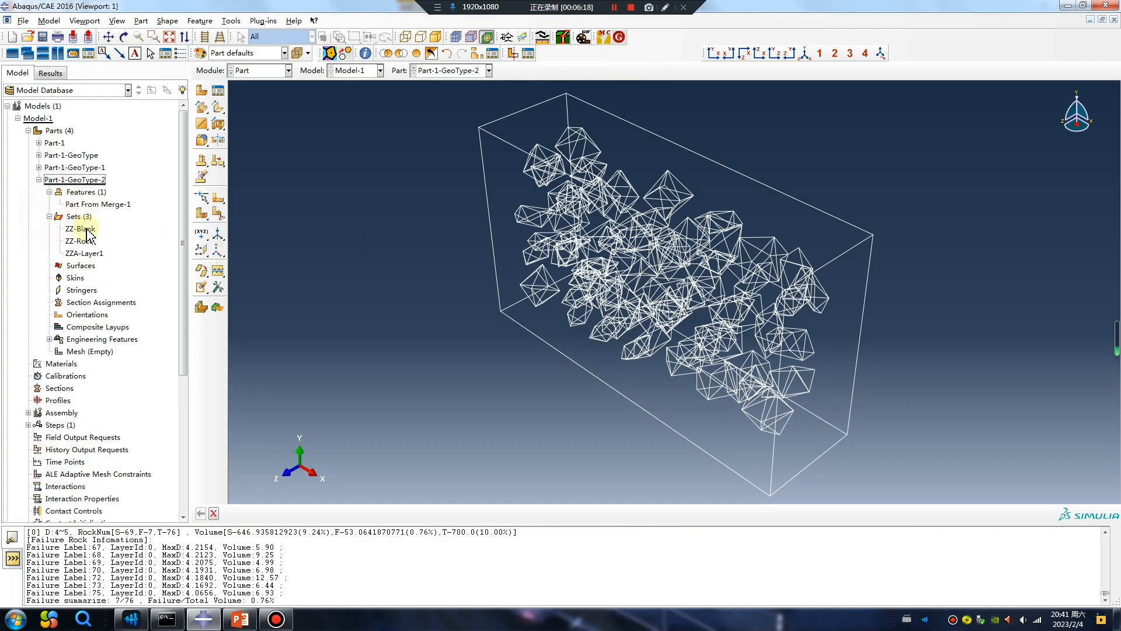
click(80, 241)
click(389, 53)
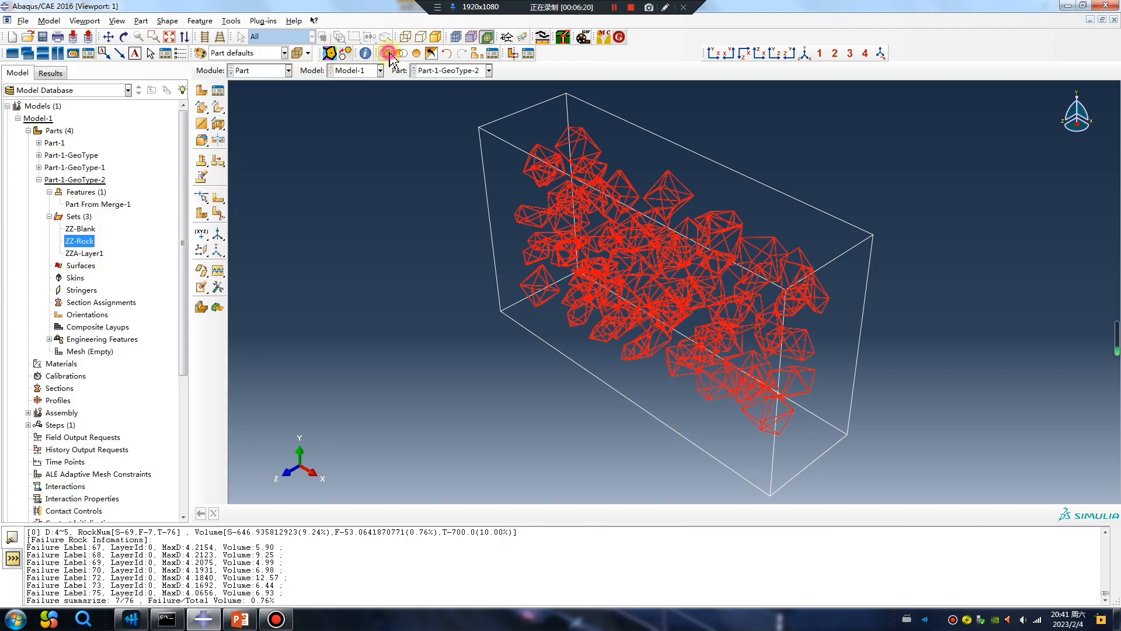
ctrl+alt+drag(660, 301, 767, 147)
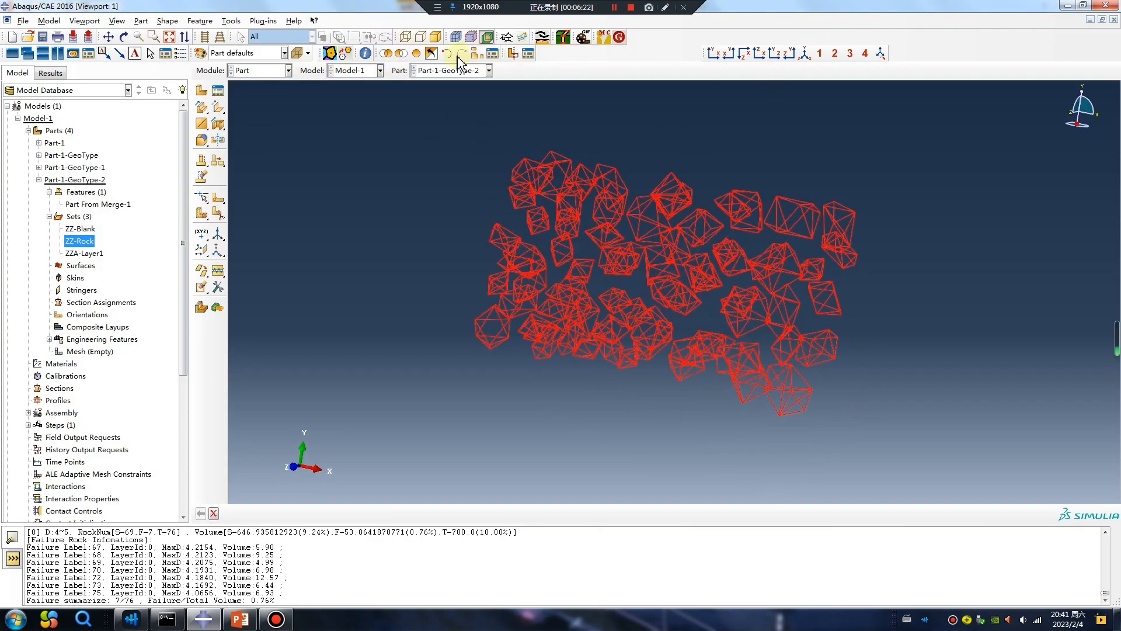
Step: Switch the aggregates to shaded rendering and rotate the view to inspect them
click(436, 36)
mouse_move(530, 181)
ctrl+alt+mouse_down()
mouse_move(675, 243)
mouse_move(608, 268)
mouse_move(619, 353)
ctrl+alt+mouse_up()
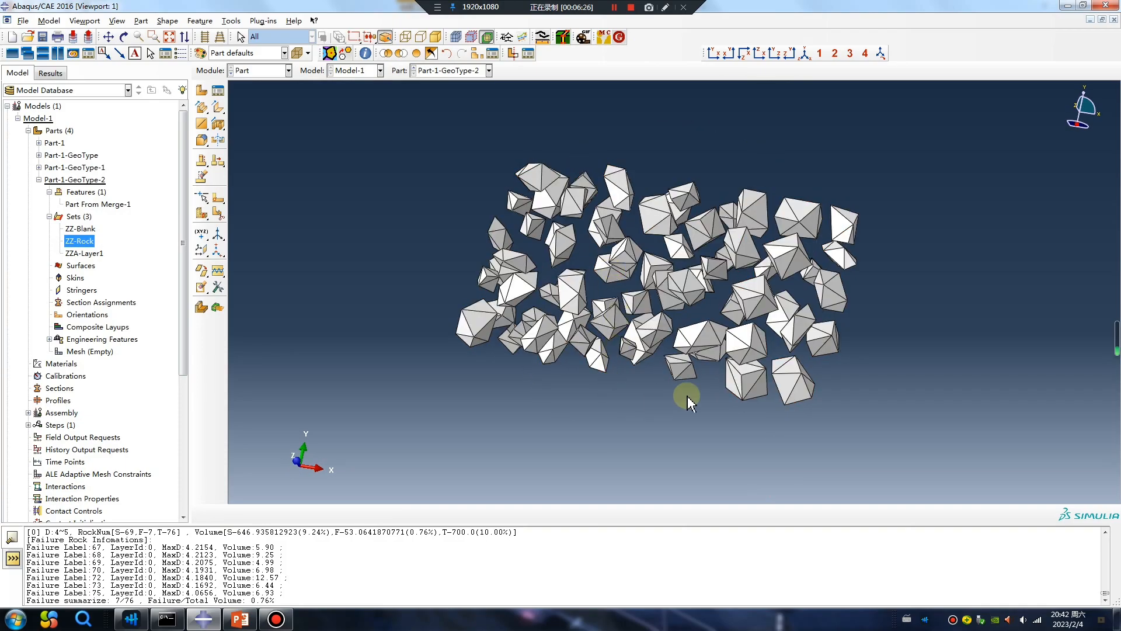
ctrl+alt+drag(728, 401, 335, 103)
Step: Run the POLARIS_VORONOI plugin on Part-1-GeoType-2 with set name Voro to create a set per cell, then close it
click(345, 53)
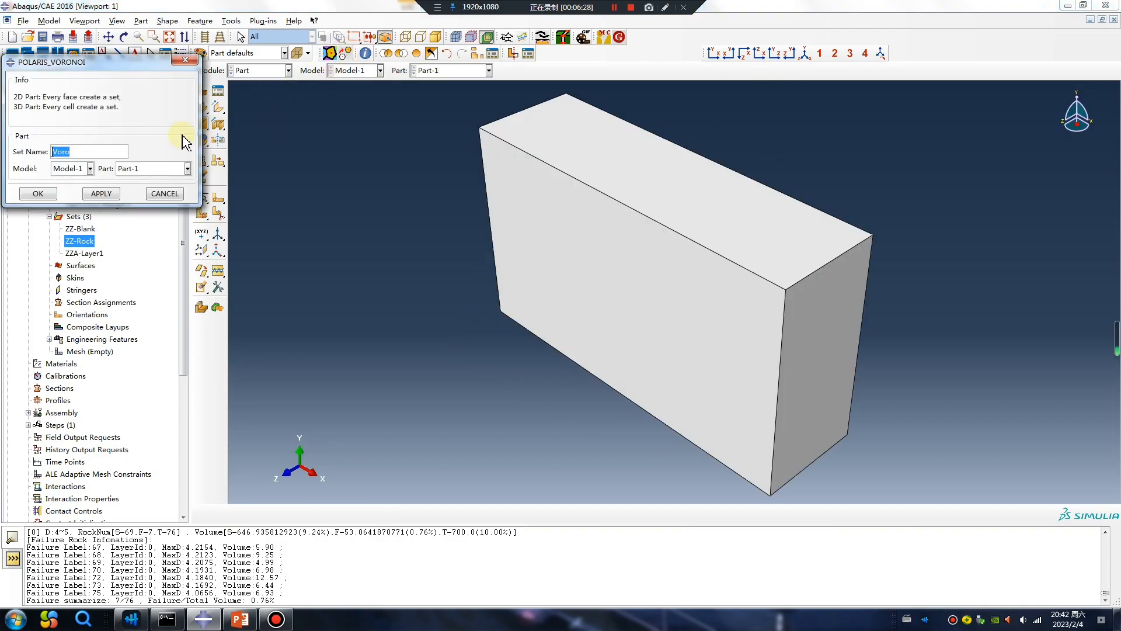
click(151, 170)
click(155, 215)
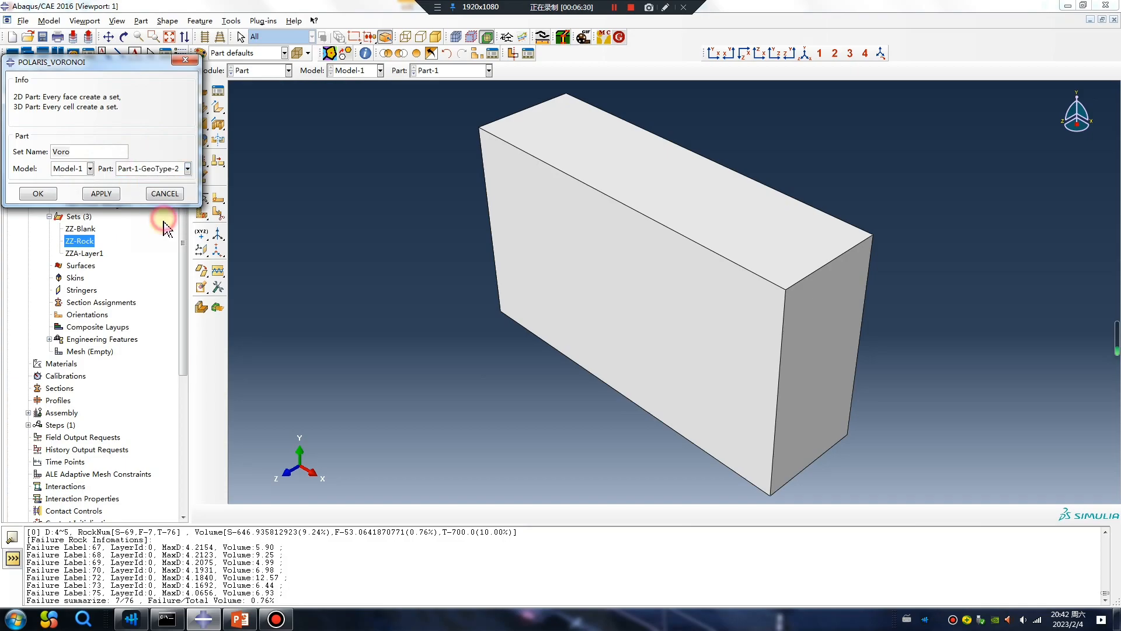
click(100, 193)
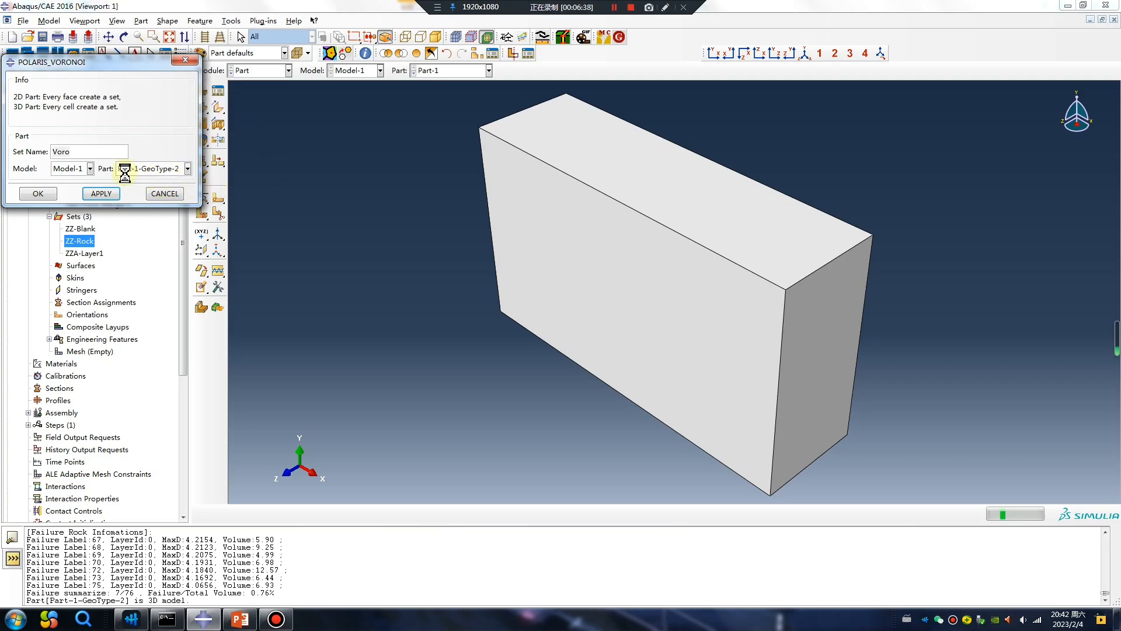
click(185, 59)
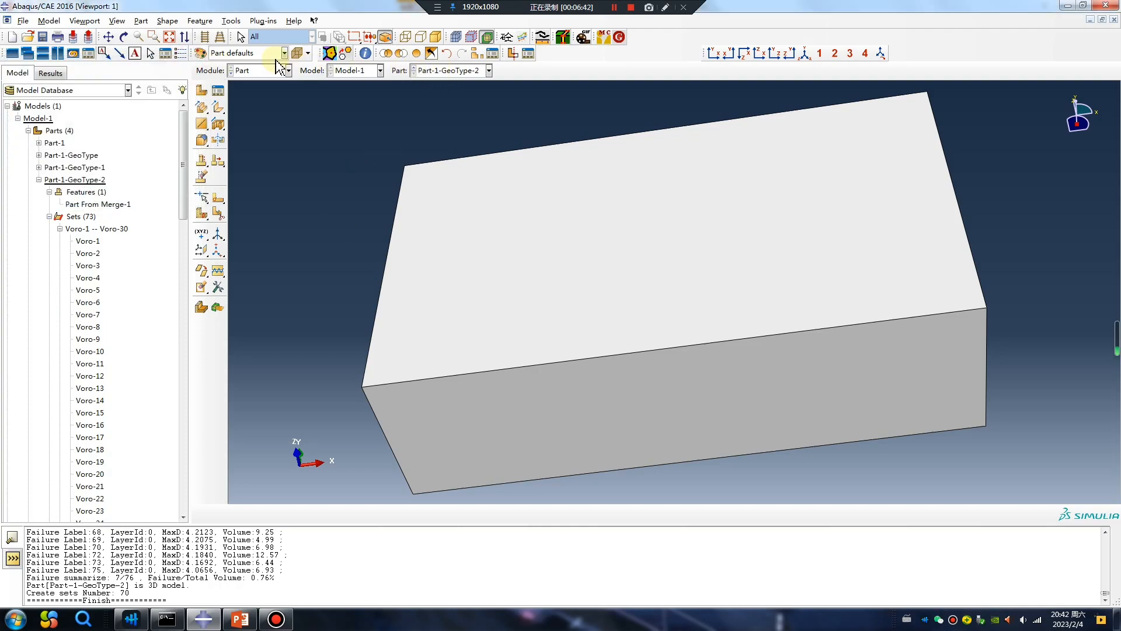
Step: Color-code the part by sets and remove the surrounding matrix cell from the display
click(245, 53)
click(231, 140)
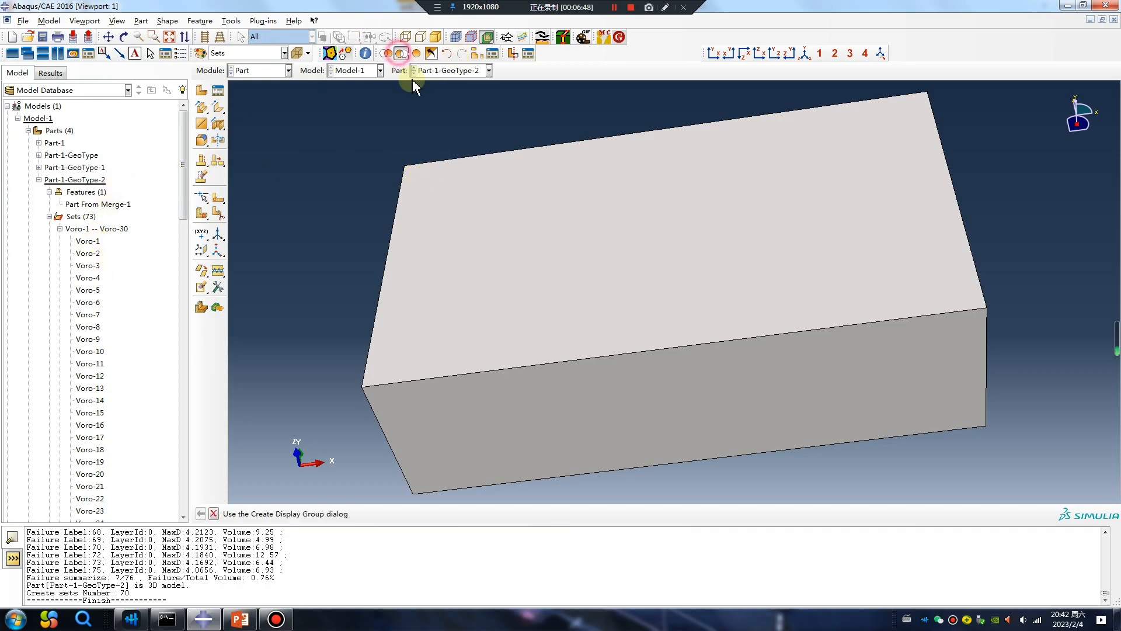
click(401, 53)
middle_click(317, 311)
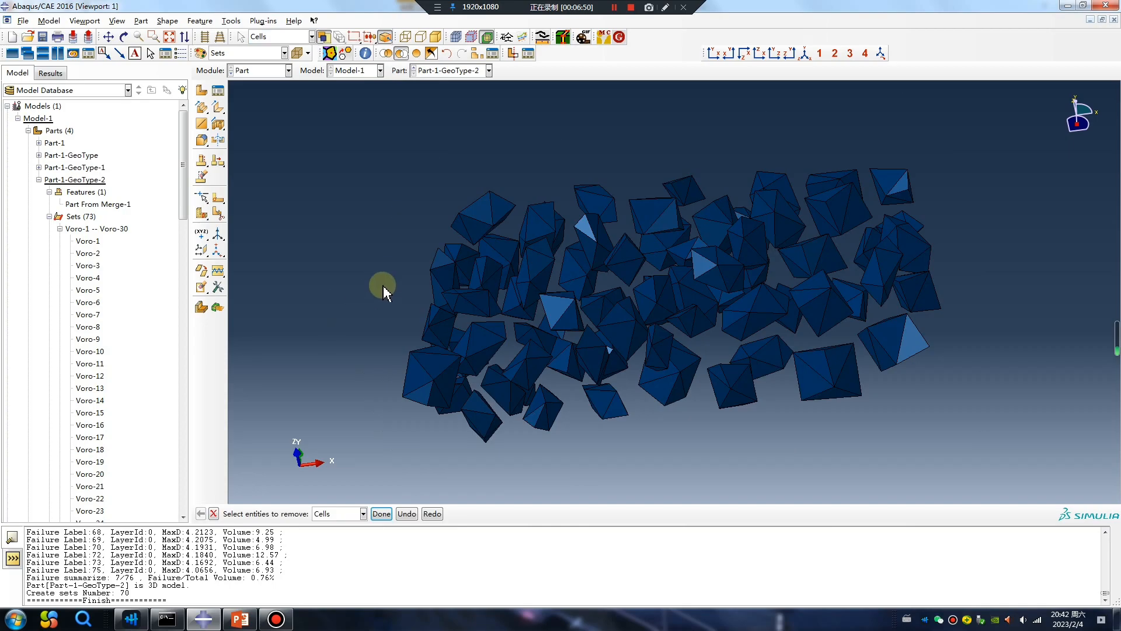
Step: Switch the color coding to Parts and back to Sets, and rotate the aggregate cells
click(268, 54)
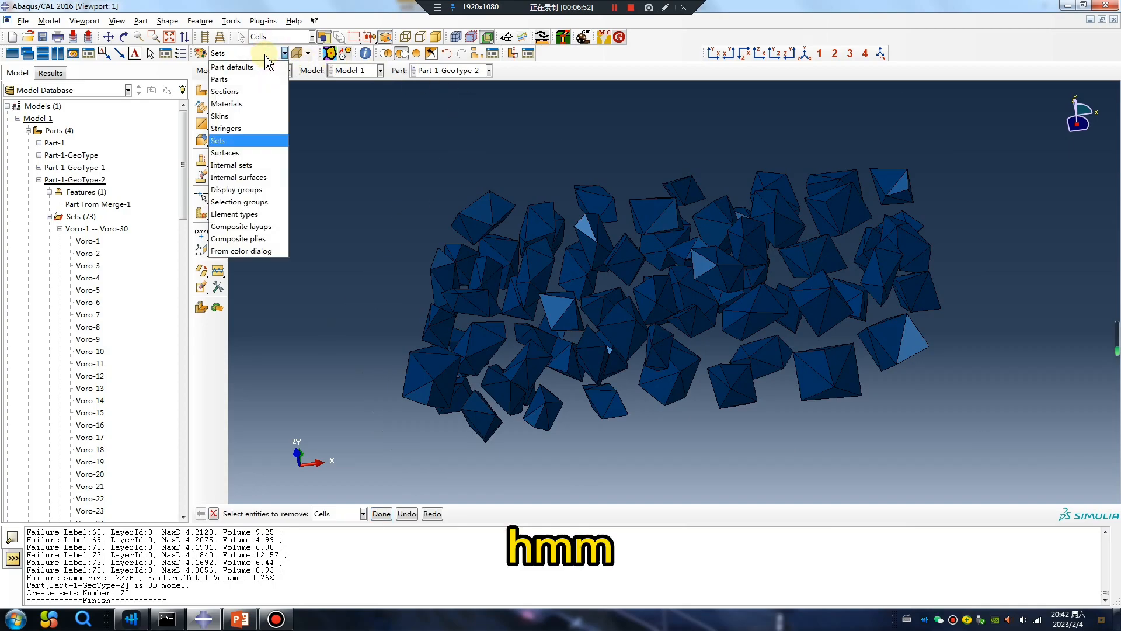
click(245, 85)
click(267, 53)
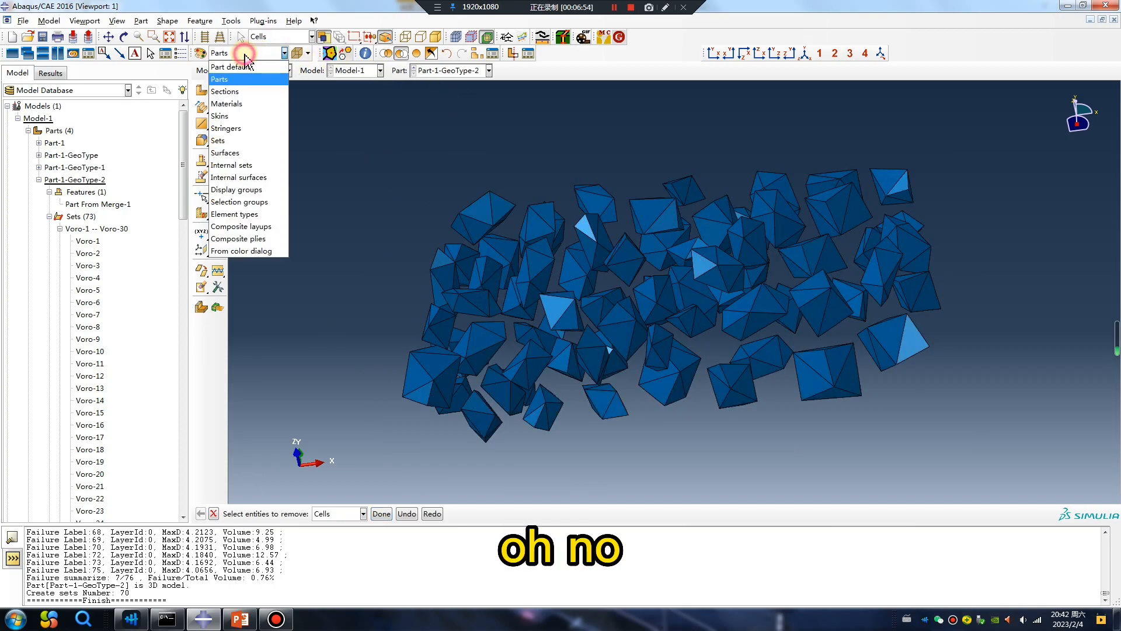
click(228, 144)
ctrl+alt+drag(629, 248, 231, 218)
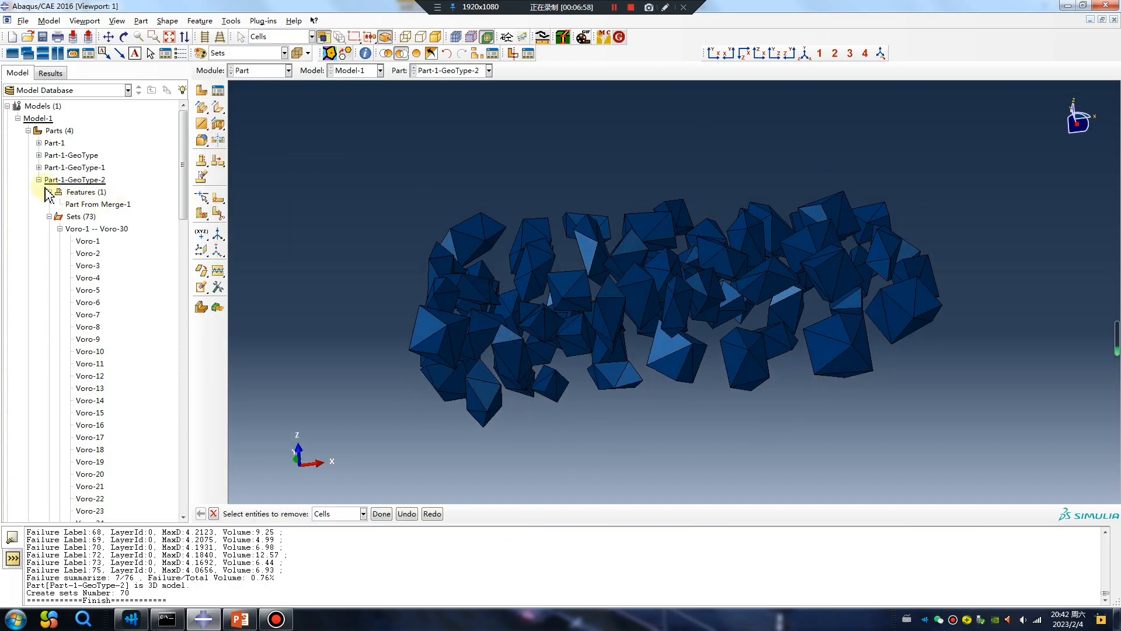
Step: Highlight the Voro-2 set's cells and rotate the view to inspect where they lie
double_click(91, 255)
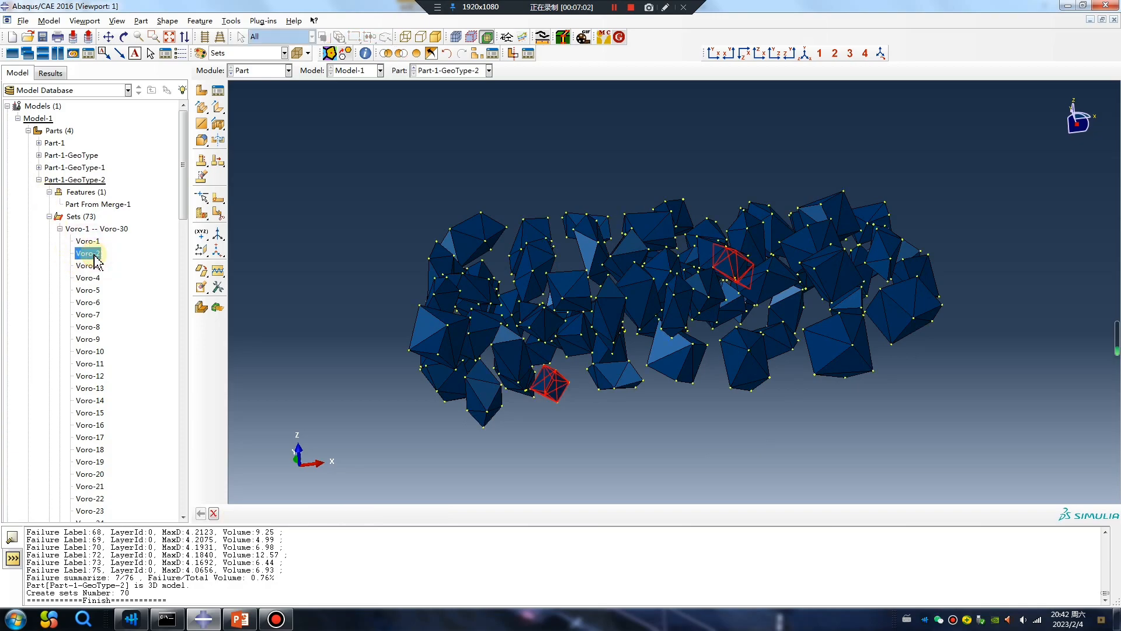
click(240, 53)
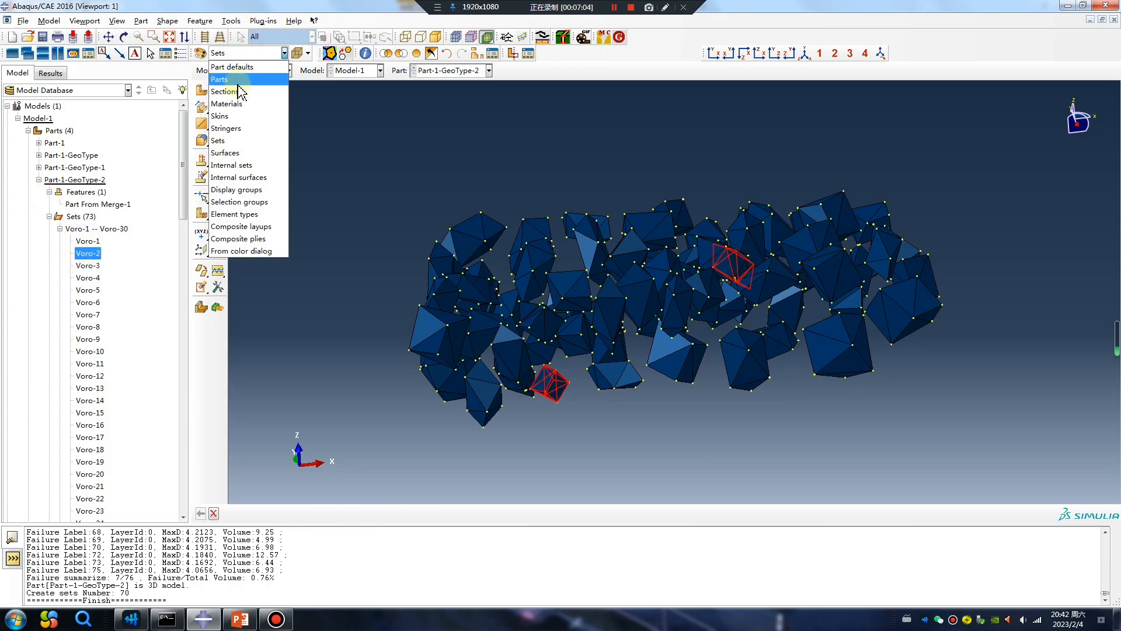
click(241, 91)
click(241, 53)
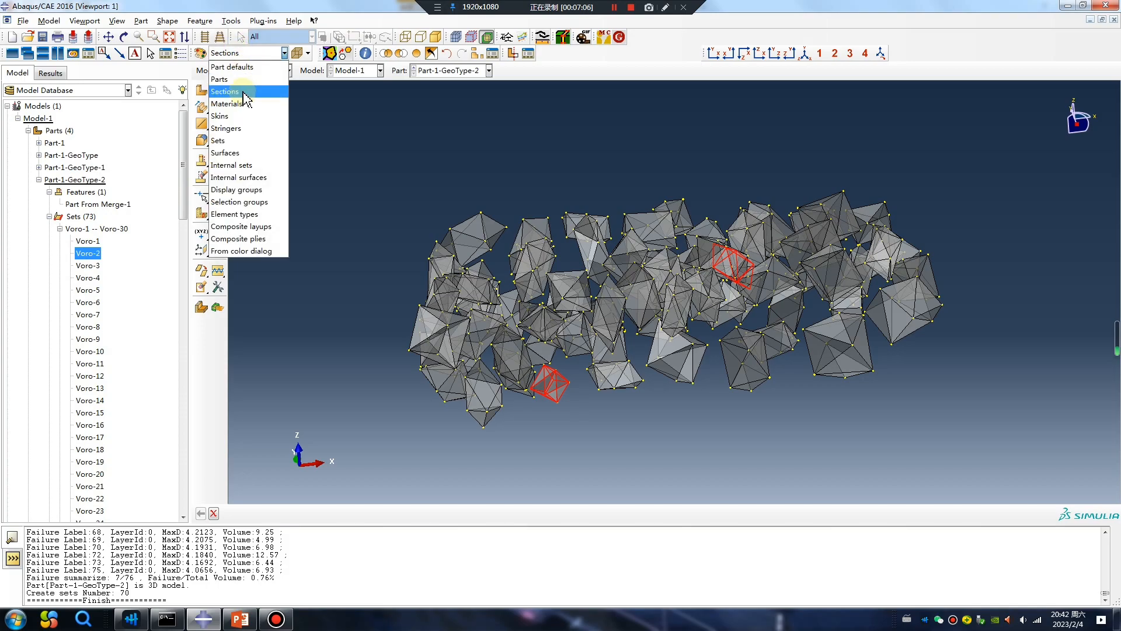
click(234, 142)
ctrl+alt+drag(650, 316, 624, 290)
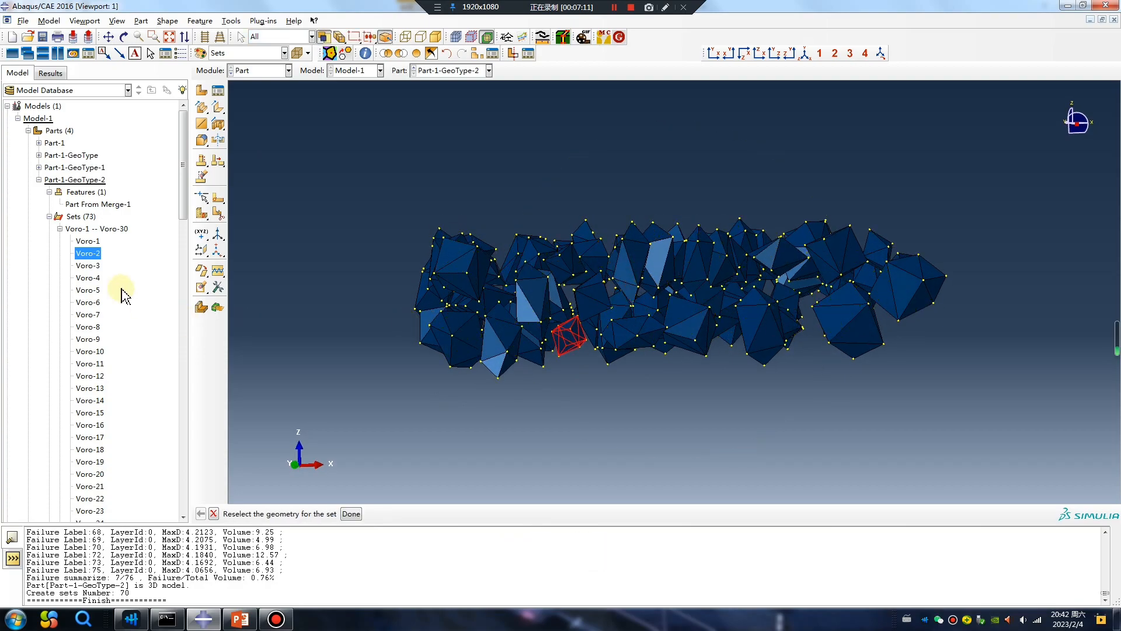
click(91, 254)
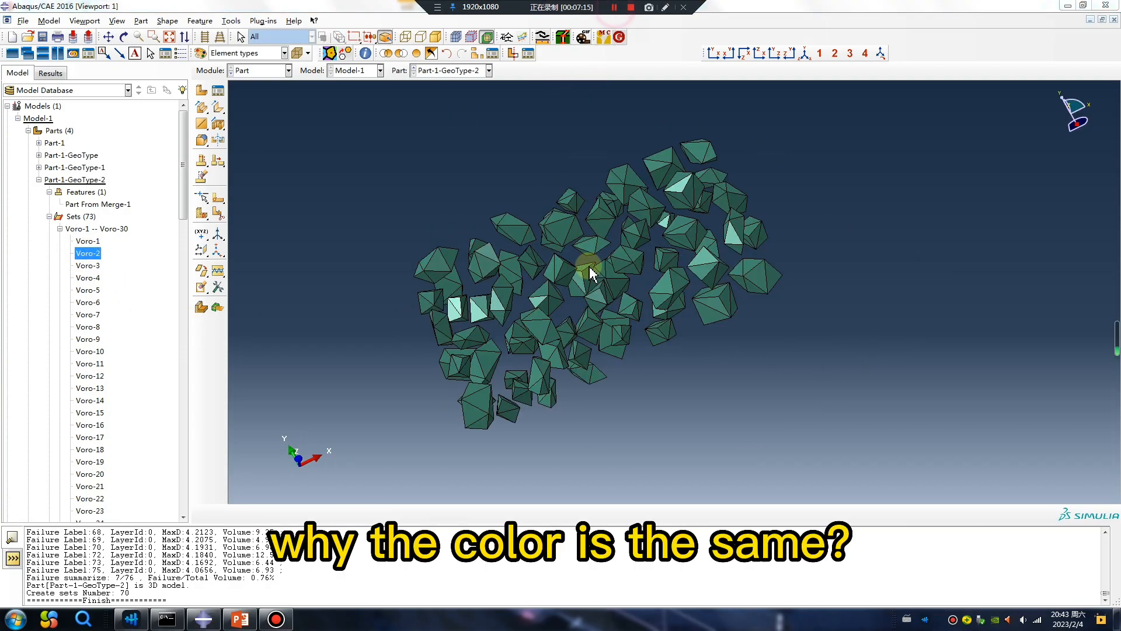
ctrl+alt+drag(588, 268, 677, 301)
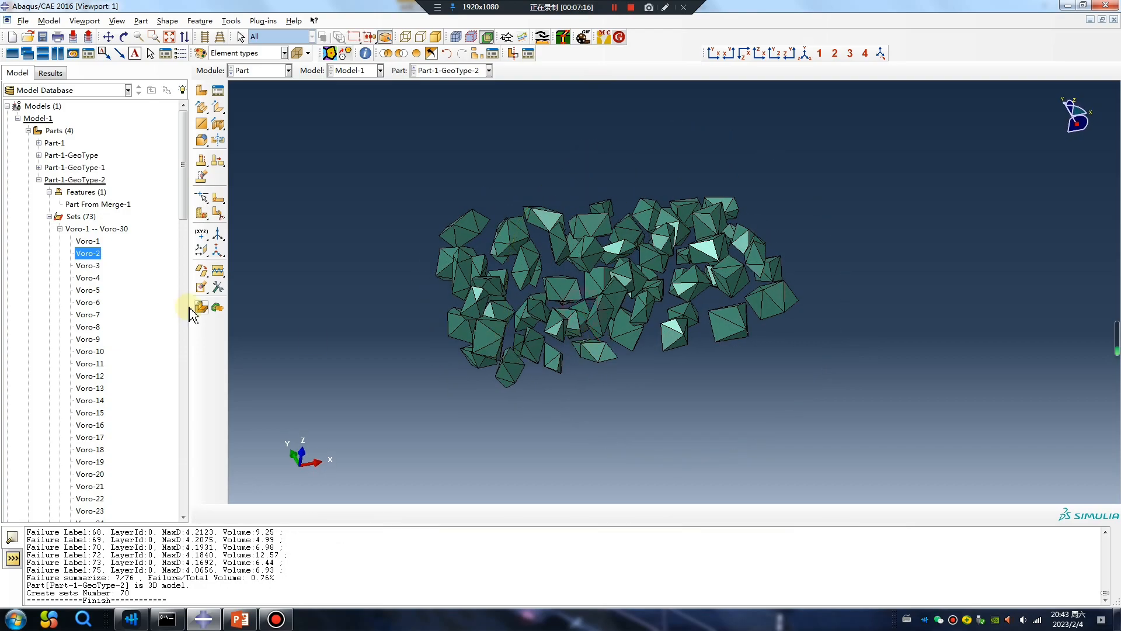
Step: Restore the full part display and rotate it in wireframe to view all aggregates inside the block
click(418, 54)
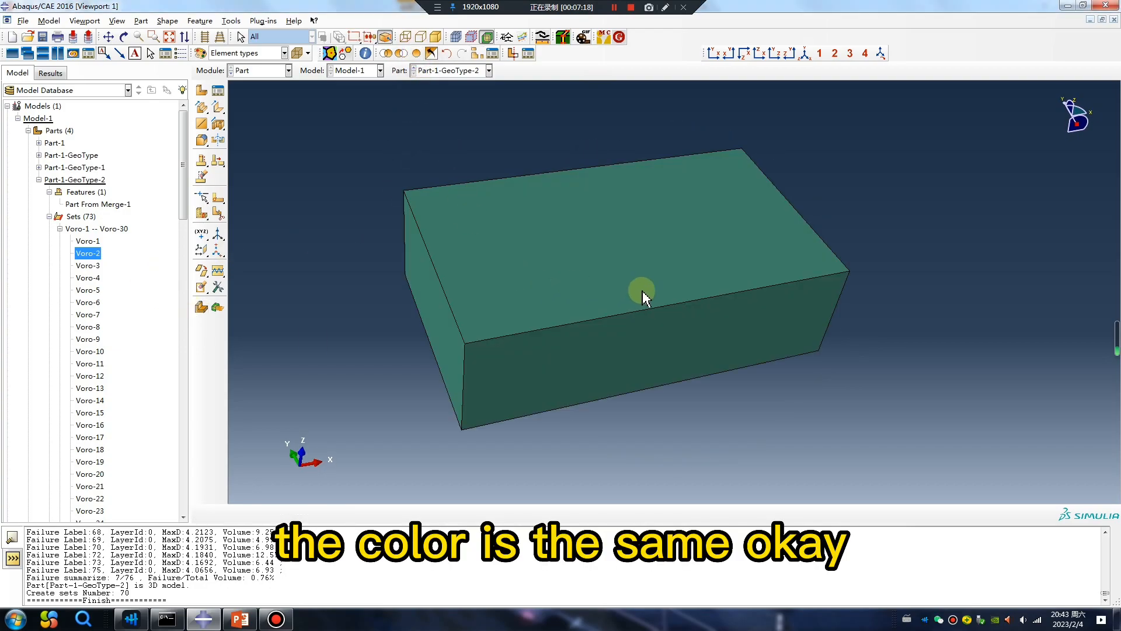
ctrl+alt+drag(607, 299, 488, 366)
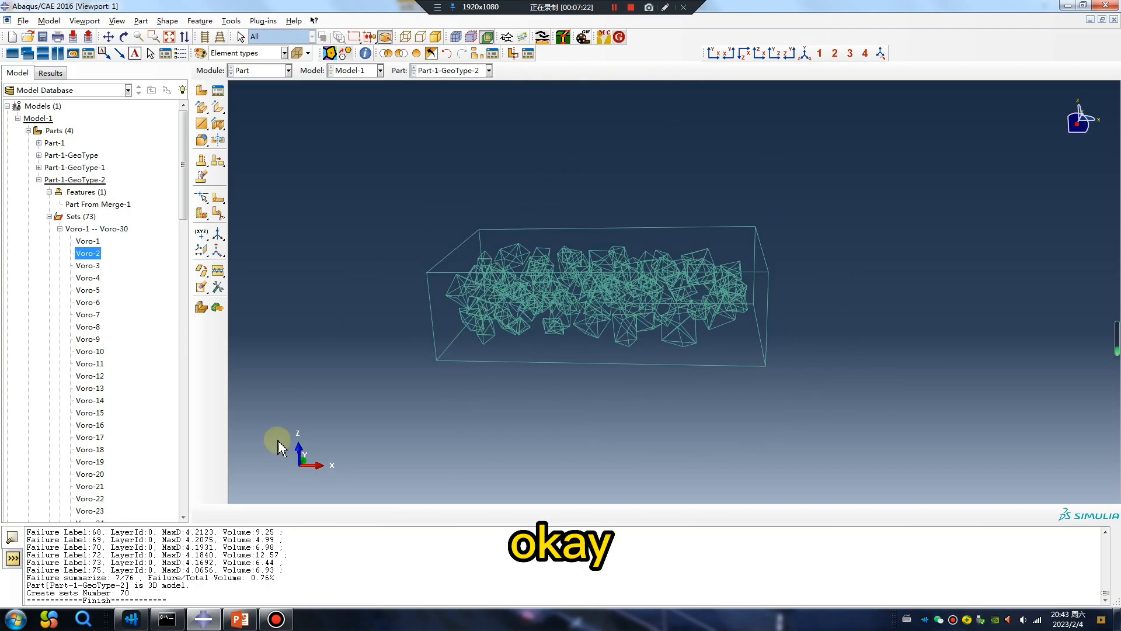
click(240, 619)
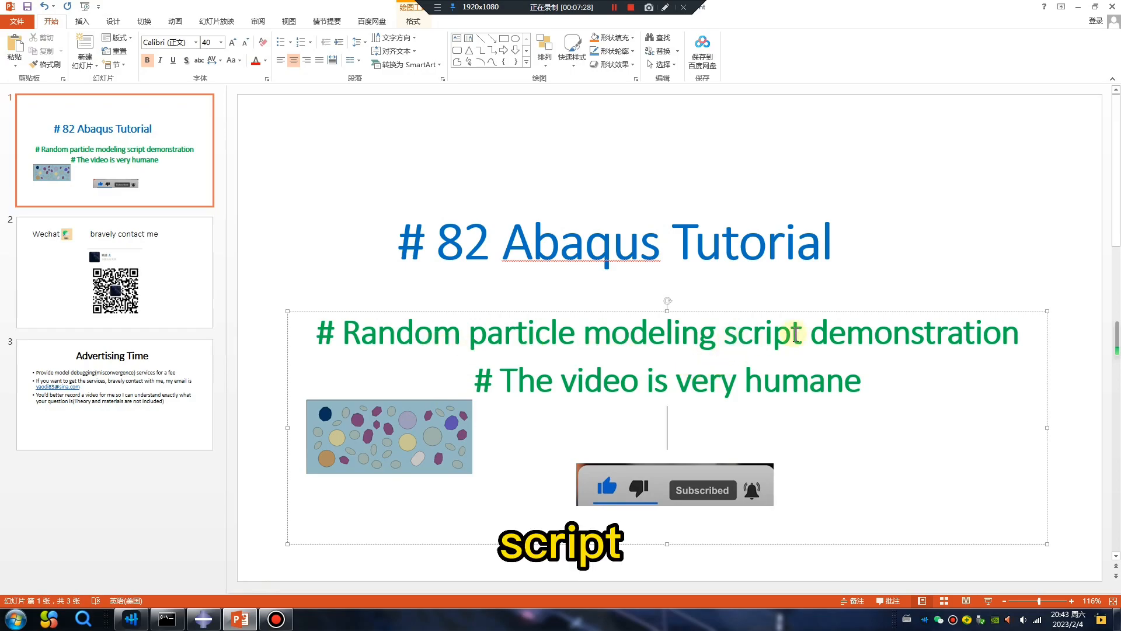
click(1078, 7)
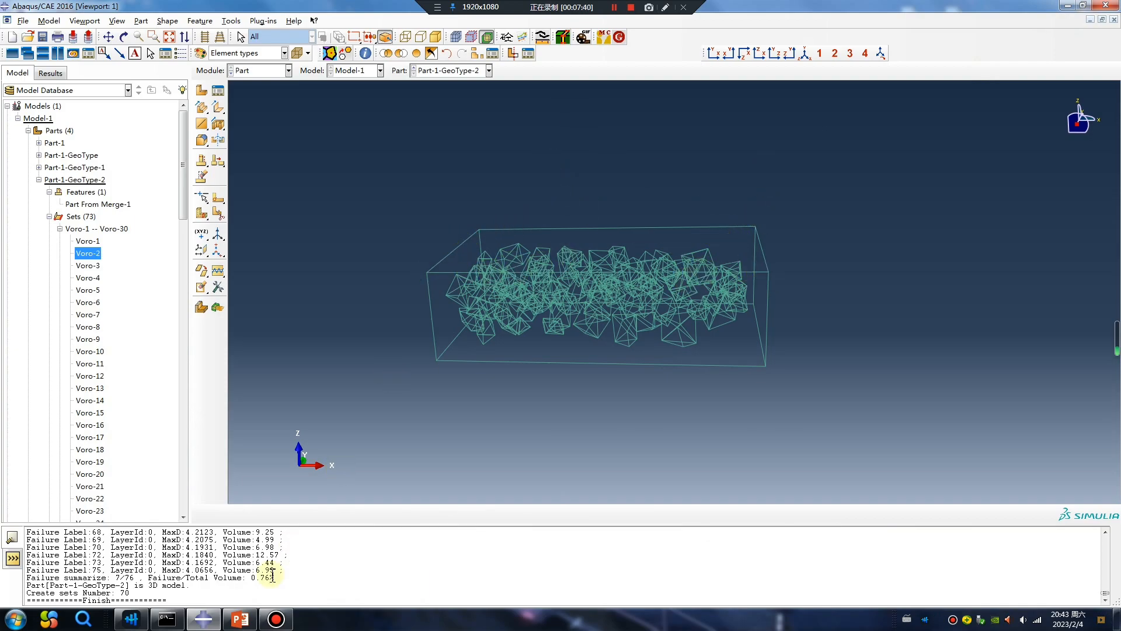
Step: Switch to PowerPoint and open slide 2 with the contact information
click(239, 618)
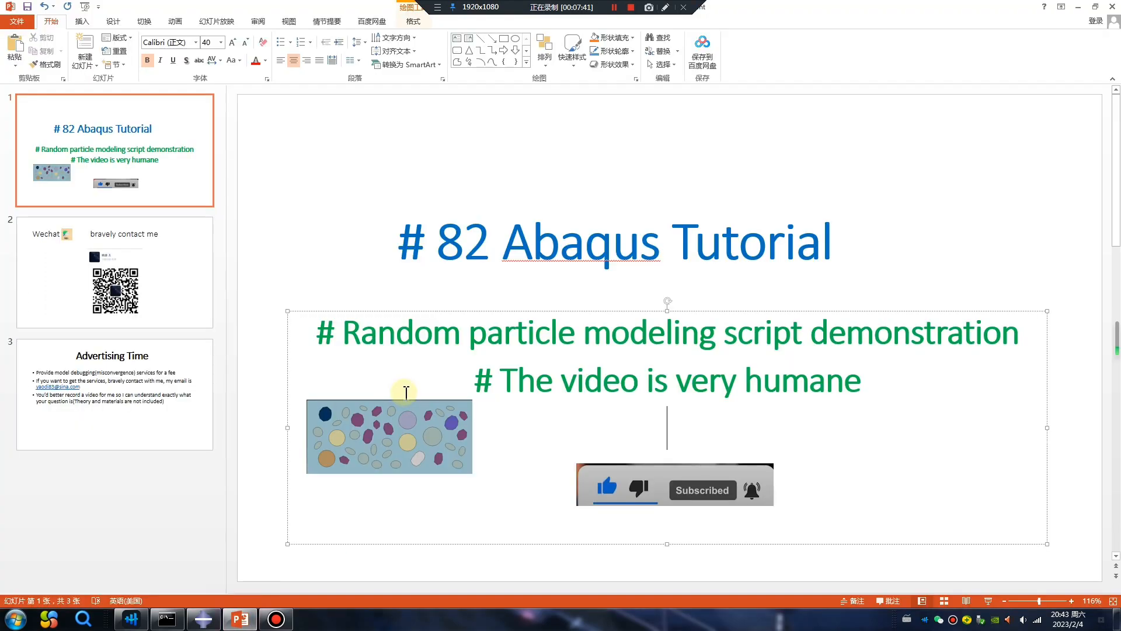
click(159, 314)
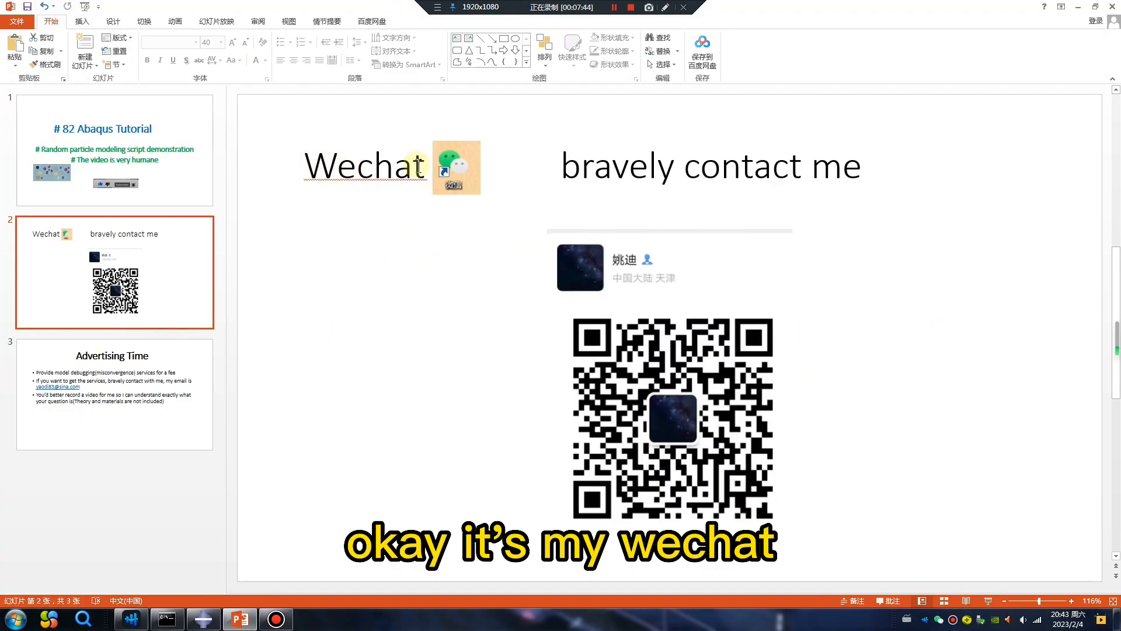